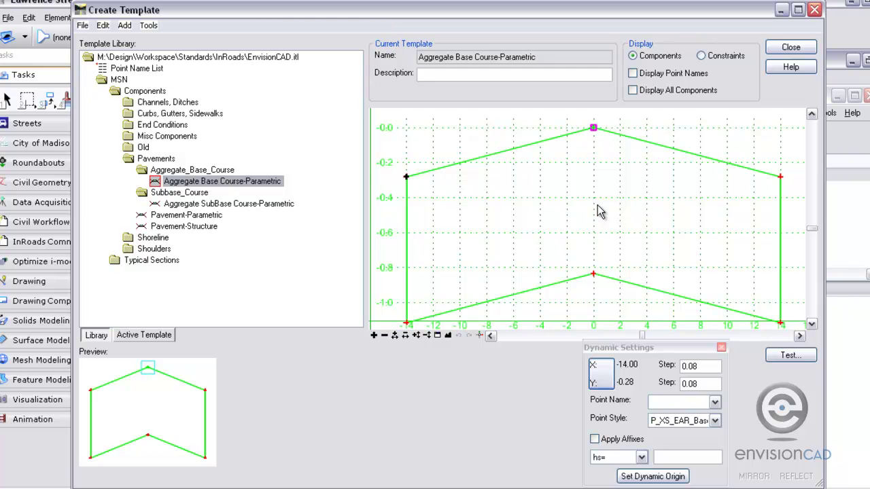
Open Point Properties for the Aggregate Base Course-Parametric template's top centre point CL_ABC.
{"action": "double_click", "coordinate": [593, 129]}
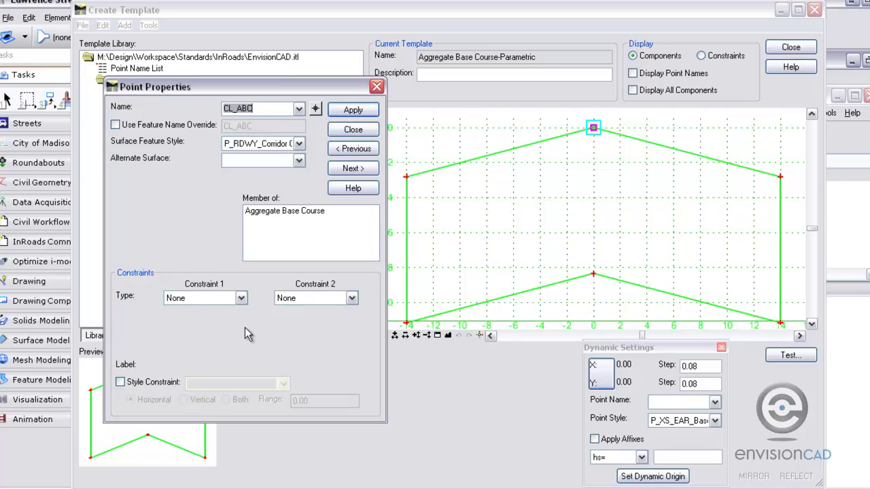
Label CL_ABC_Btm's -0.83 vertical constraint Base Depth, then advance to point ABC_Rt.
{"action": "left_click", "coordinate": [353, 169]}
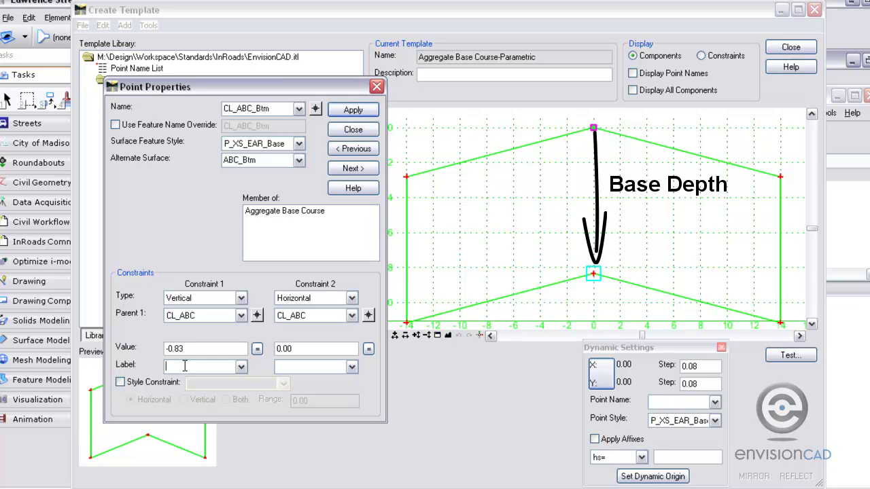
{"action": "type", "text": "Depth"}
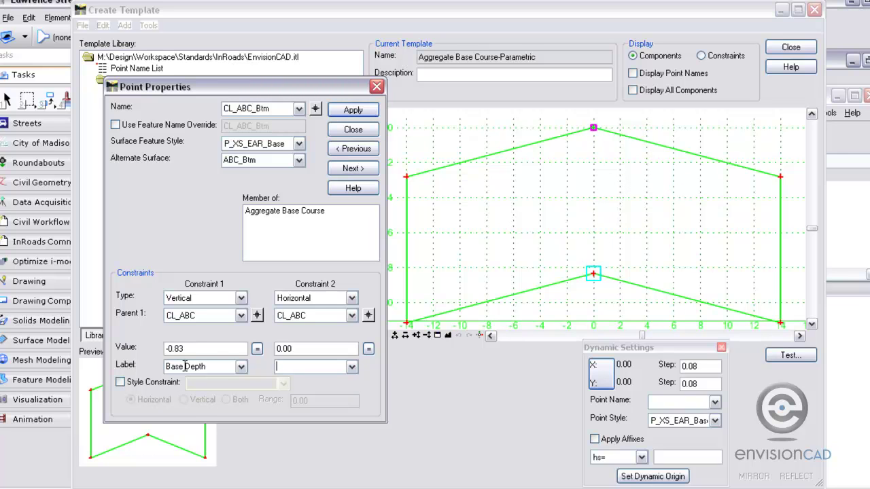
{"action": "left_click", "coordinate": [357, 109]}
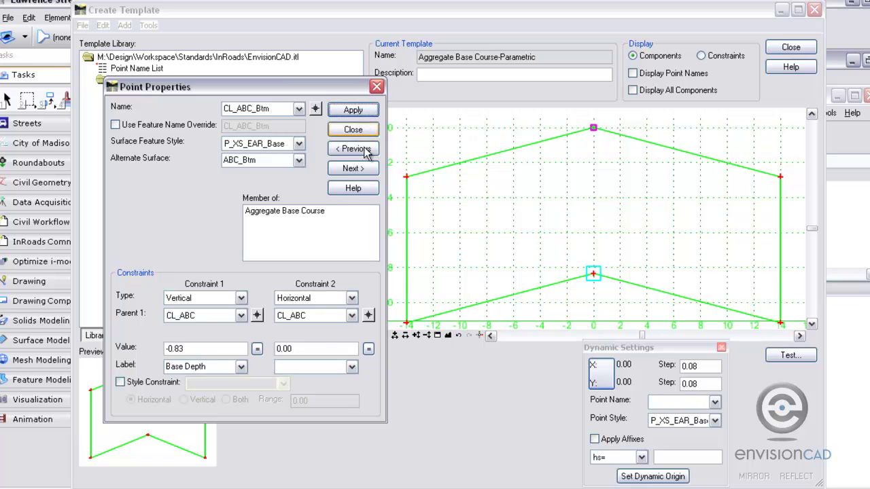
{"action": "left_click", "coordinate": [354, 174]}
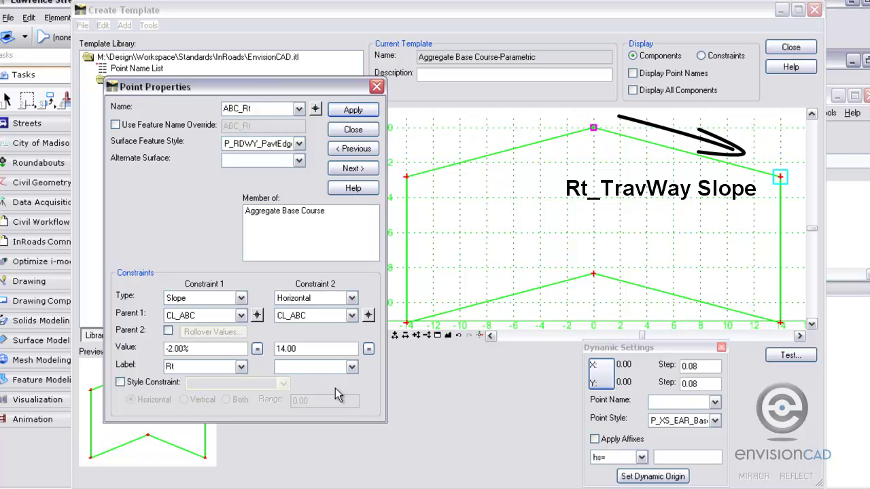
Name ABC_Rt's slope and offset constraints Rt_TravWay Slope and Rt_TravWay Width.
{"action": "type", "text": "vWay Slope"}
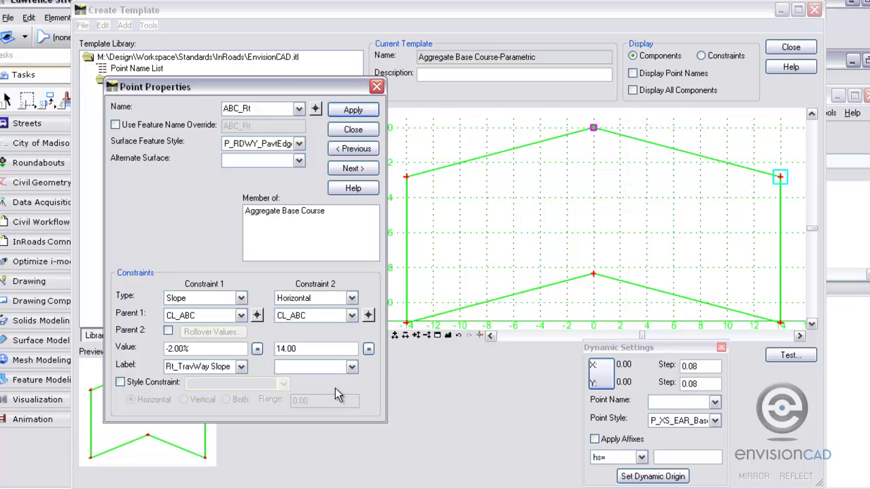
{"action": "key", "text": "Tab"}
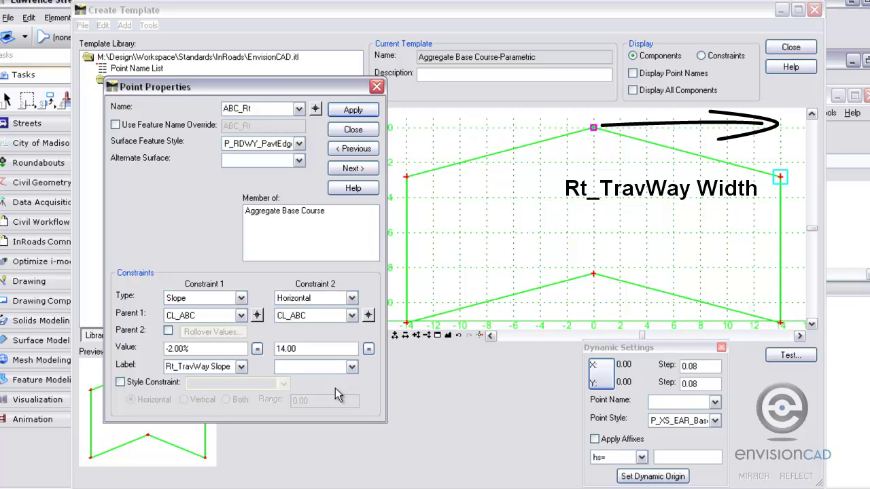
{"action": "type", "text": "Rt_TravWay Width"}
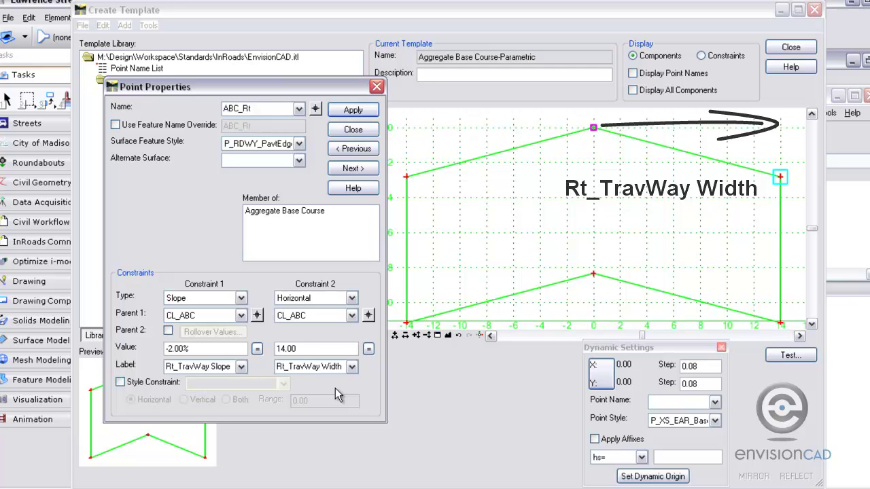
{"action": "left_click", "coordinate": [353, 113]}
Reuse the Base Depth label on ABC_Btm_Rt's -0.83 vertical constraint, then advance to ABC_Lt.
{"action": "left_click", "coordinate": [353, 168]}
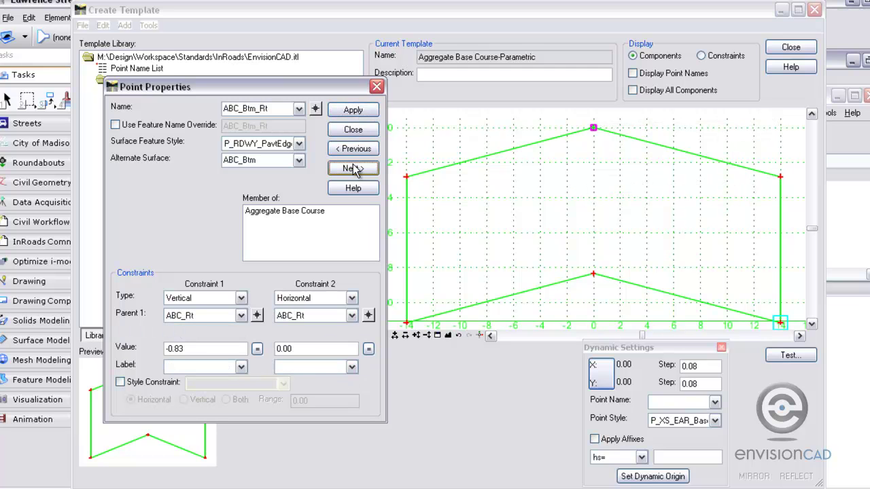
{"action": "left_click", "coordinate": [184, 367]}
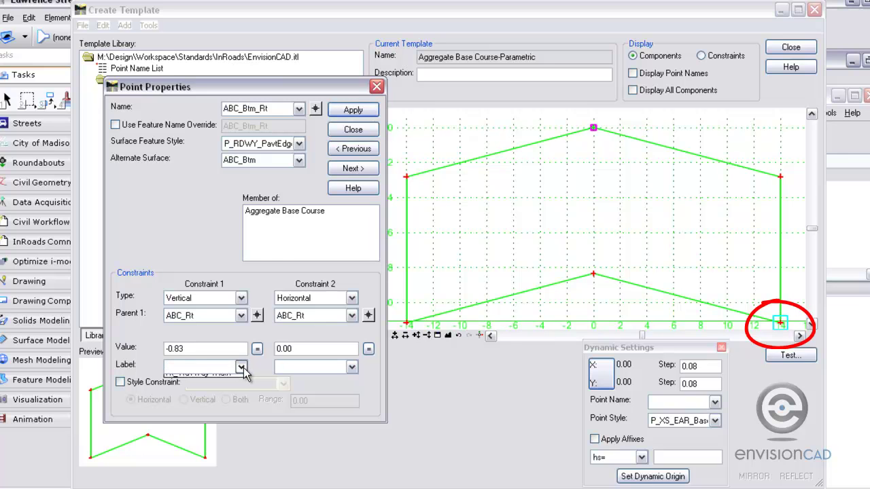
{"action": "left_click", "coordinate": [241, 367]}
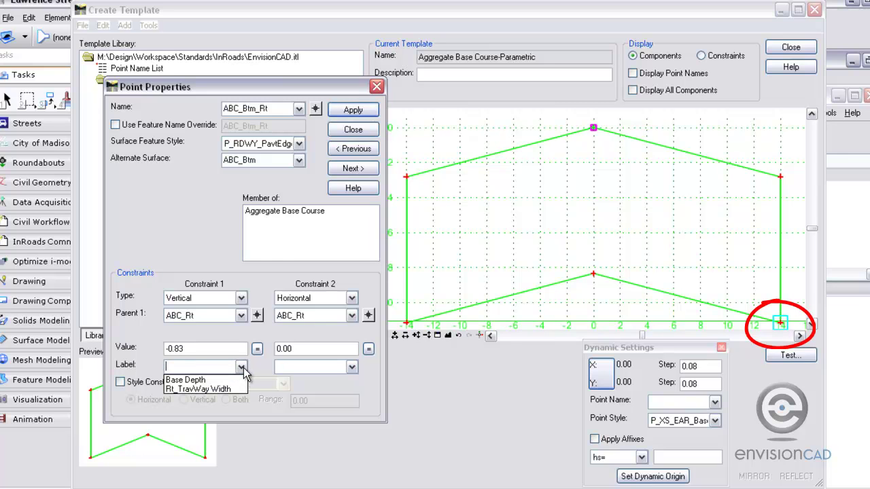
{"action": "left_click", "coordinate": [211, 381]}
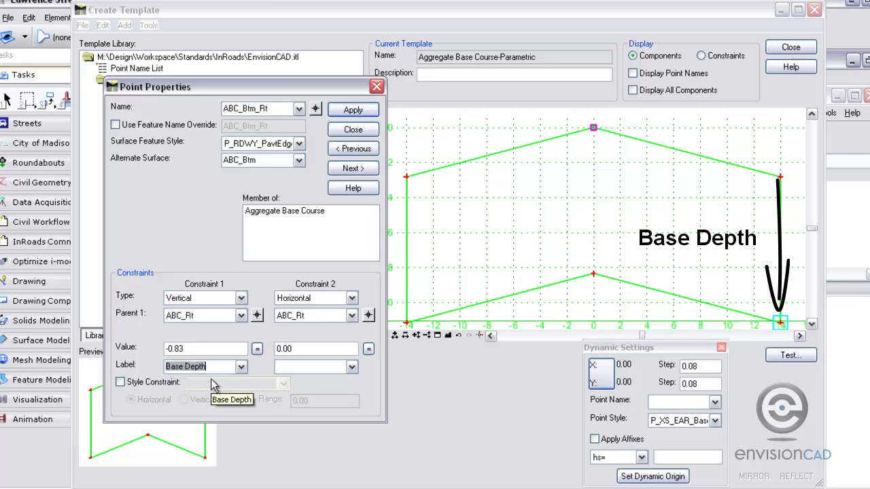
{"action": "left_click", "coordinate": [211, 367]}
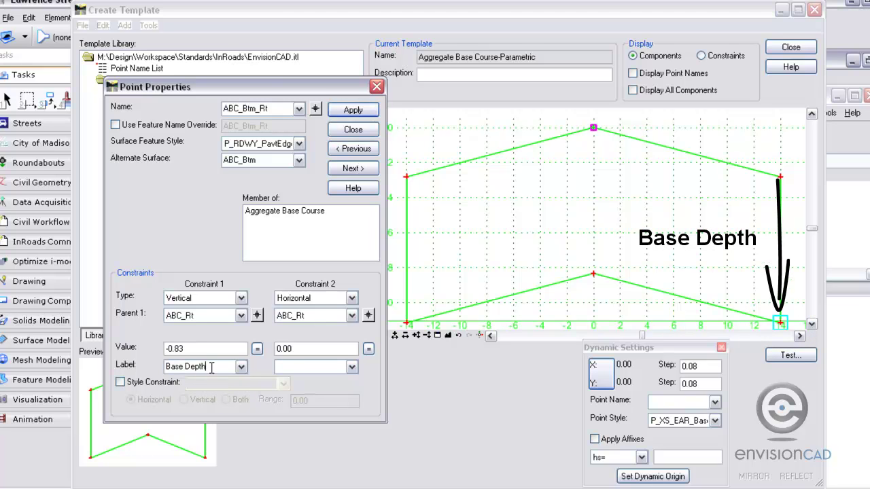
{"action": "left_click", "coordinate": [353, 110]}
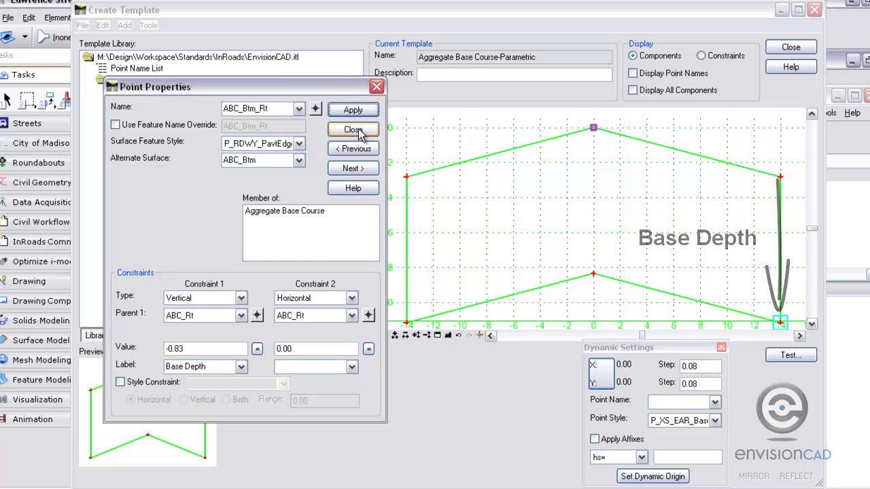
{"action": "left_click", "coordinate": [360, 170]}
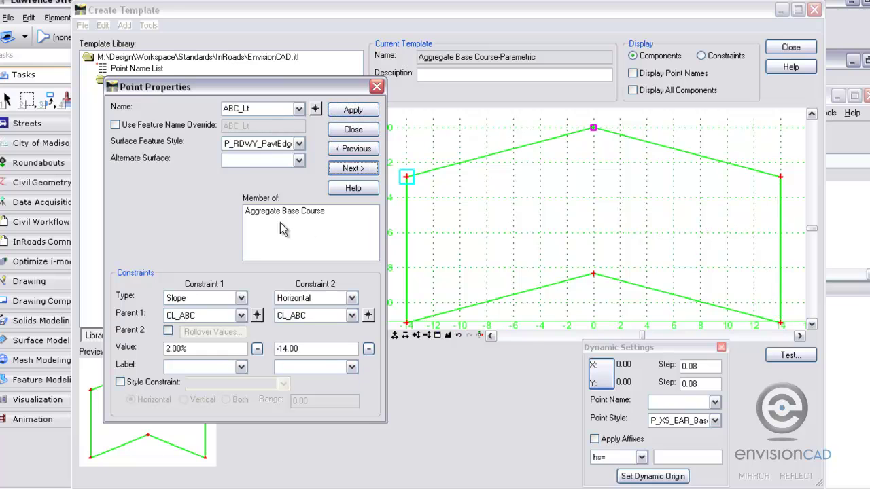
Label ABC_Lt's constraints Lt_TravWay Slope and Lt_TravWay Width.
{"action": "left_click", "coordinate": [199, 367]}
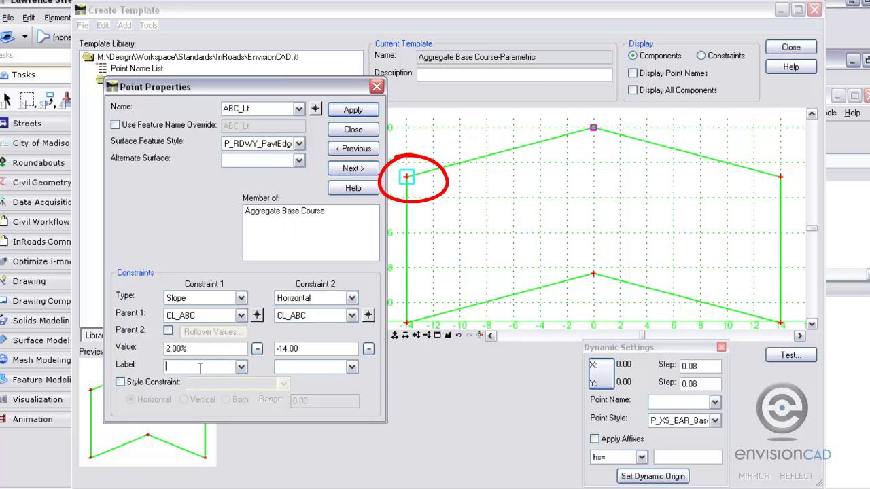
{"action": "type", "text": "Lt_TravWay"}
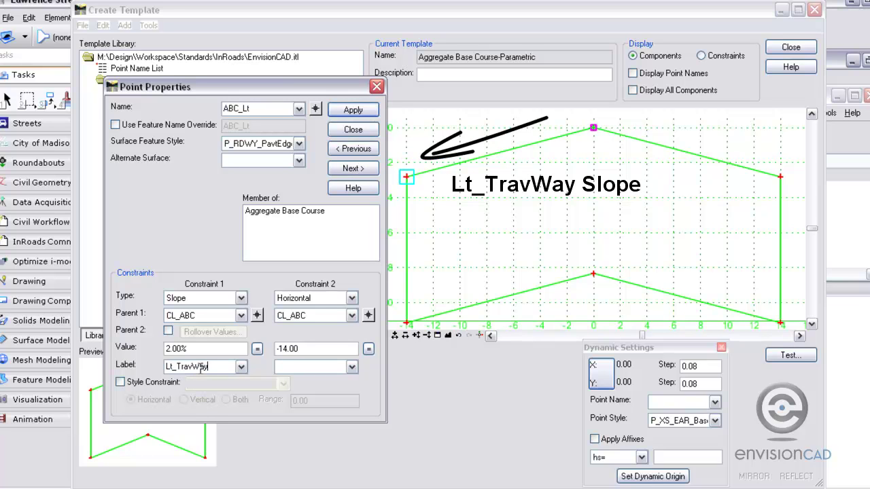
{"action": "type", "text": " Slope"}
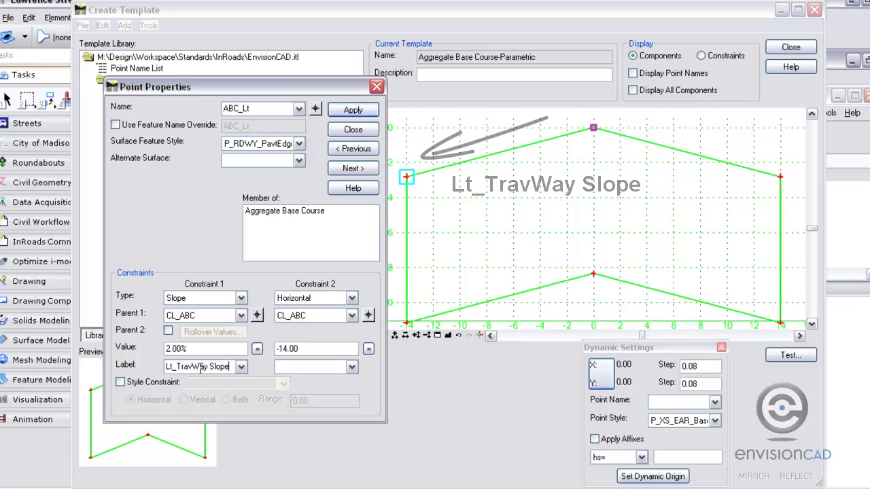
{"action": "key", "text": "Tab"}
{"action": "type", "text": "Lt"}
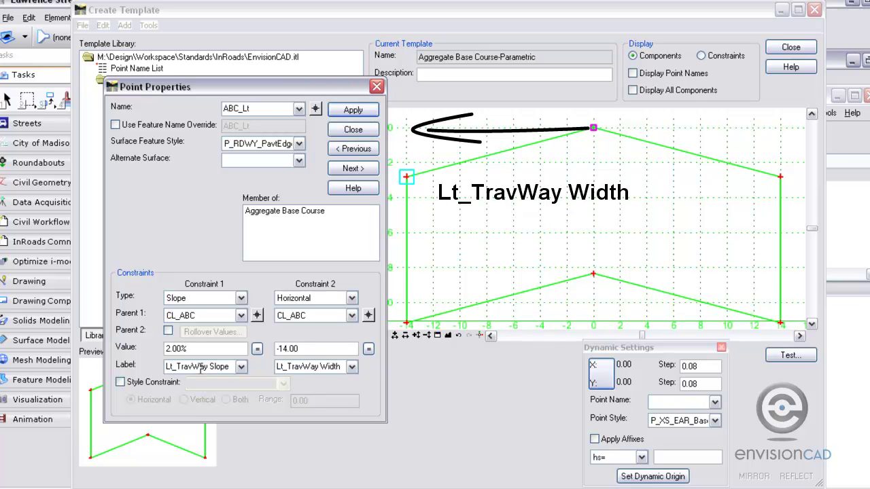
{"action": "left_click", "coordinate": [353, 110]}
Give ABC_Btm_Lt's vertical constraint the Base Depth label and close Point Properties.
{"action": "left_click", "coordinate": [352, 168]}
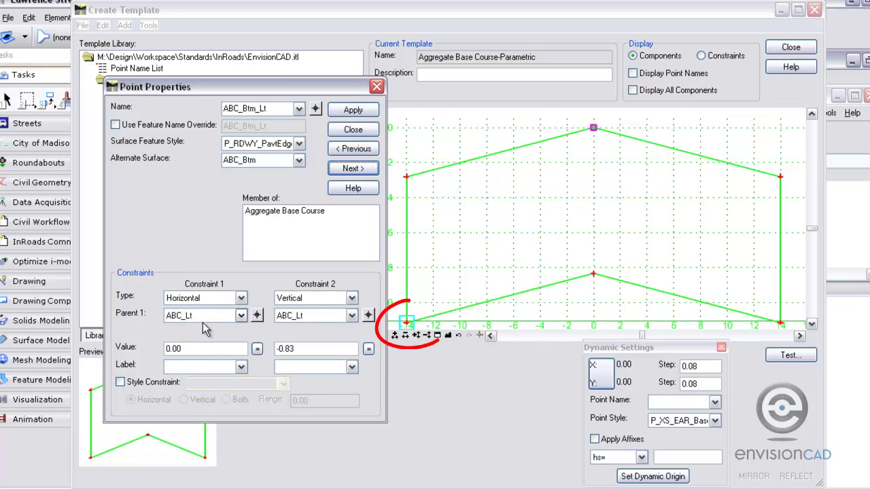
{"action": "left_click", "coordinate": [350, 368]}
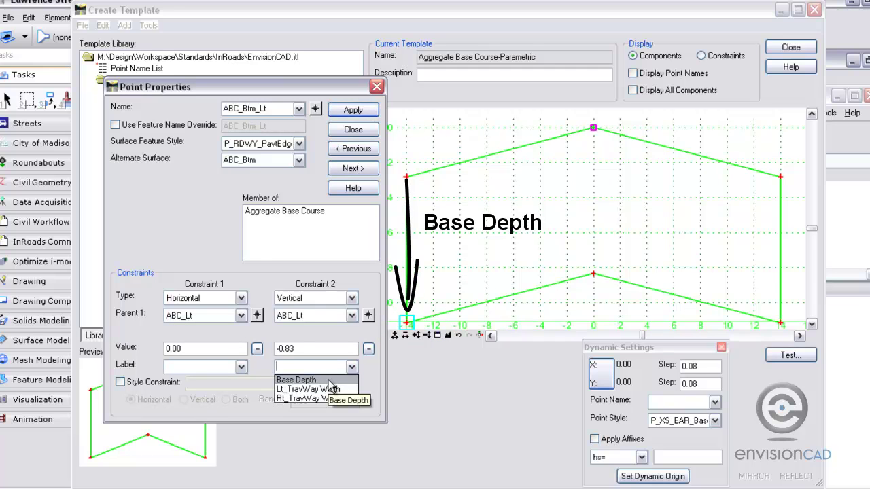
{"action": "left_click", "coordinate": [329, 381]}
{"action": "left_click", "coordinate": [358, 112]}
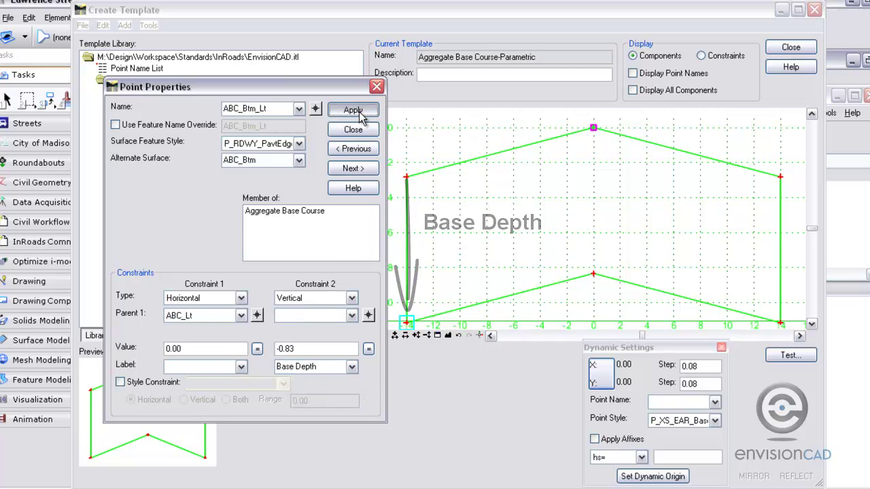
{"action": "left_click", "coordinate": [353, 130]}
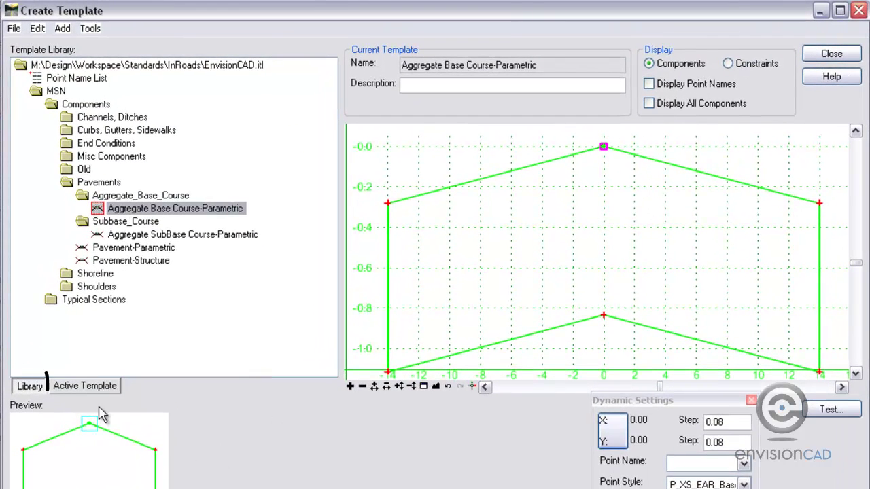
Change the Base Depth parametric constraint's default value to -0.50.
{"action": "left_click", "coordinate": [86, 390]}
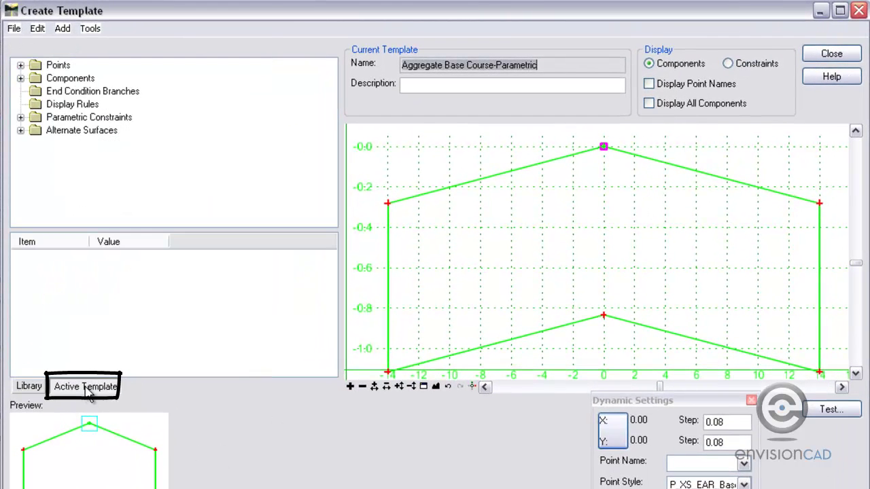
{"action": "left_click", "coordinate": [21, 117]}
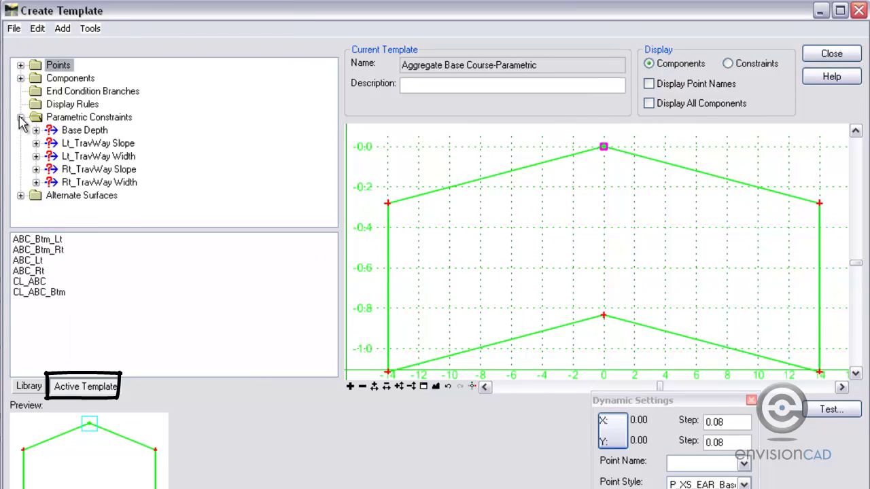
{"action": "left_click", "coordinate": [92, 131]}
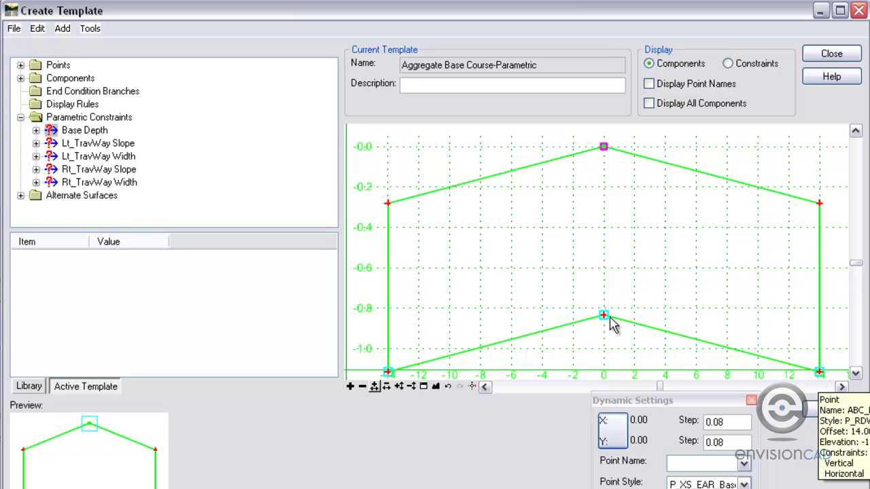
{"action": "right_click", "coordinate": [85, 133]}
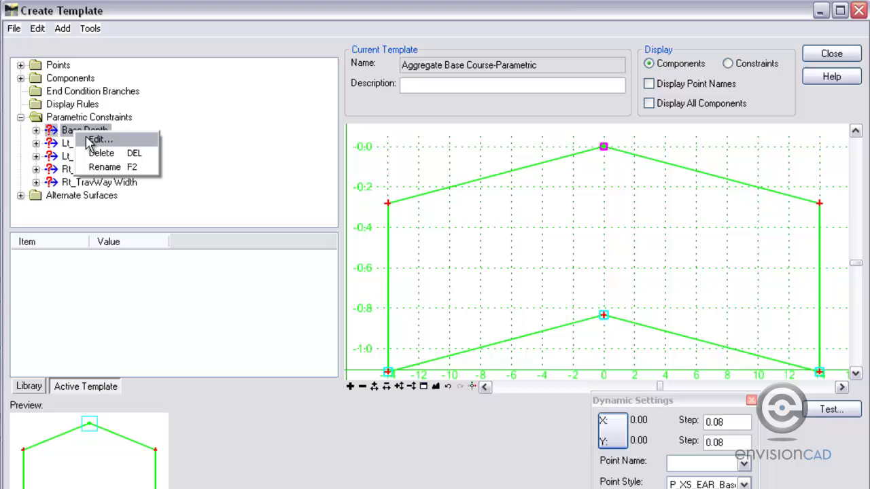
{"action": "left_click", "coordinate": [99, 140]}
{"action": "left_click_drag", "start_coordinate": [171, 350], "coordinate": [219, 351]}
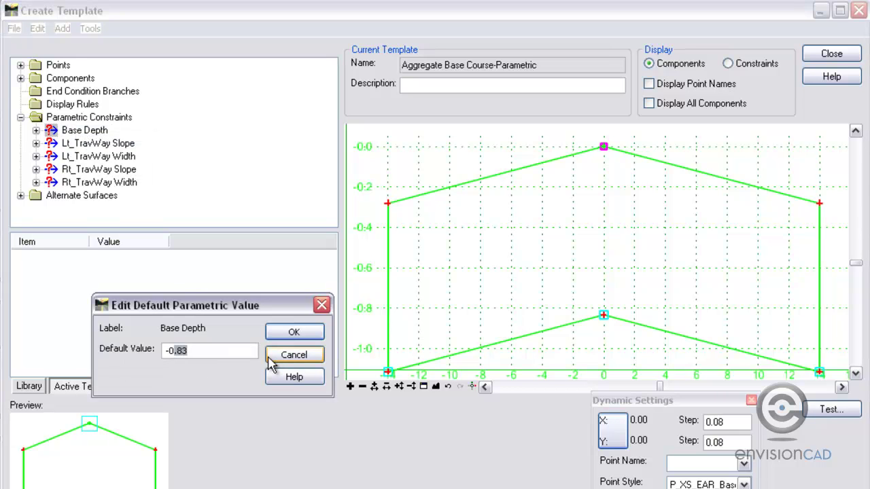
{"action": "type", "text": ".50"}
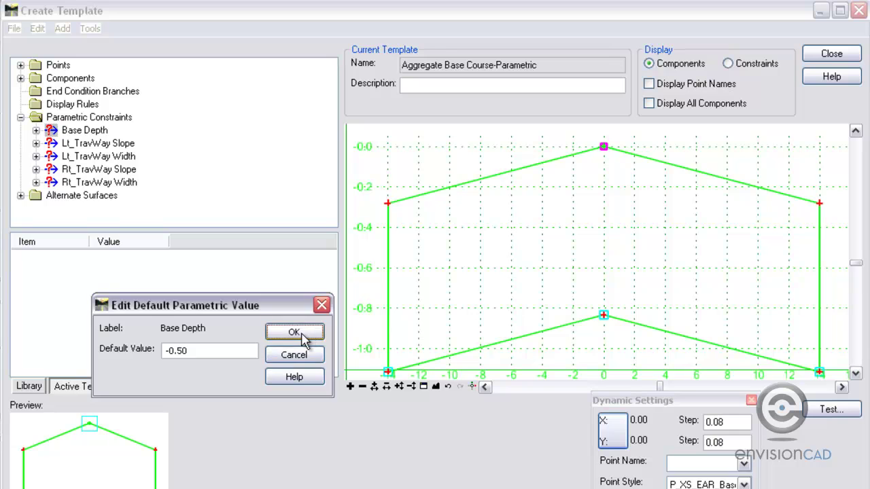
{"action": "left_click", "coordinate": [294, 333]}
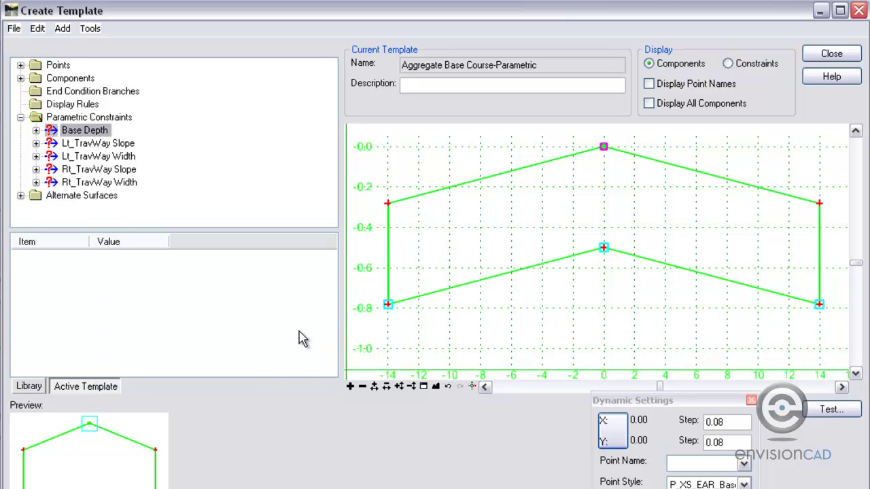
Restore Base Depth's default to -0.83 and return to the template library.
{"action": "right_click", "coordinate": [95, 134]}
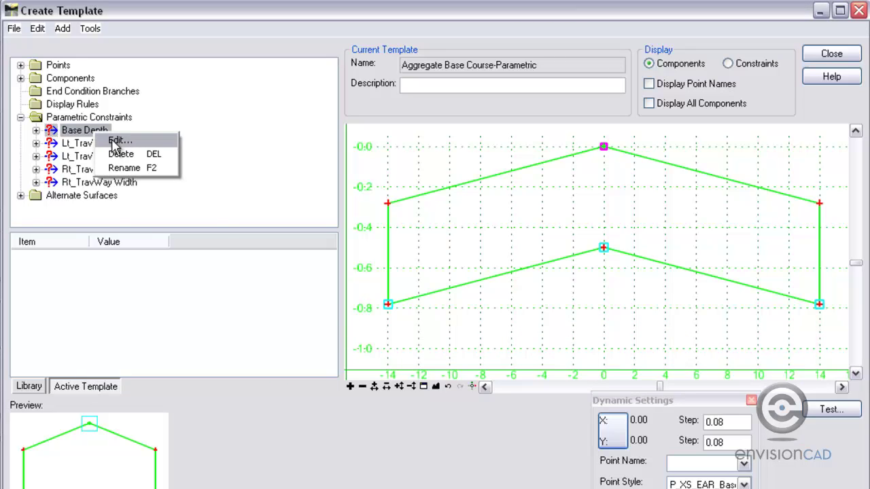
{"action": "left_click", "coordinate": [112, 141]}
{"action": "double_click", "coordinate": [193, 350]}
{"action": "left_click", "coordinate": [204, 350]}
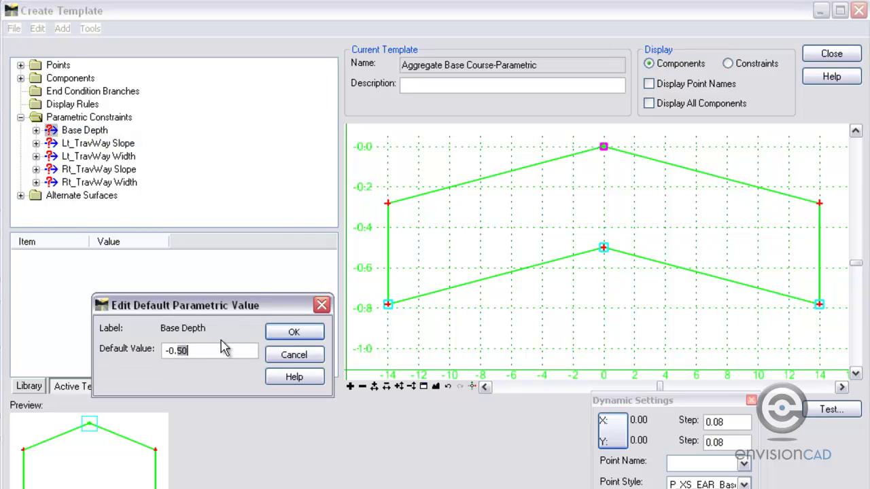
{"action": "type", "text": "0"}
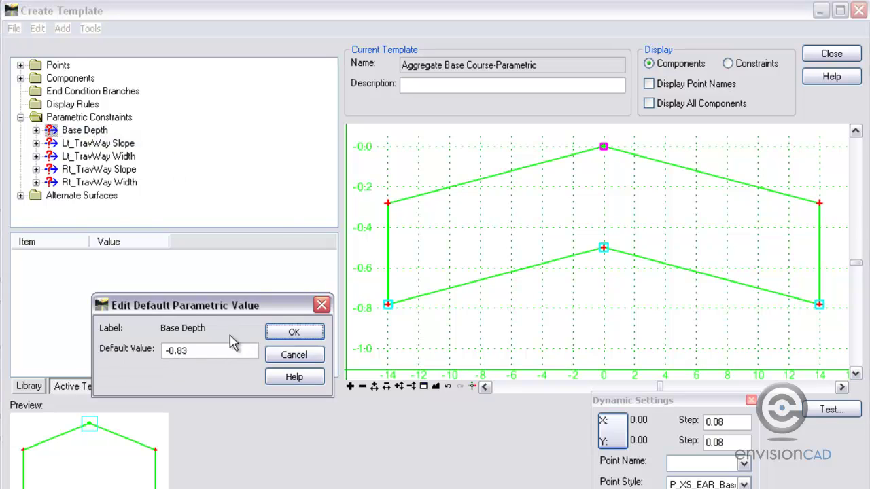
{"action": "left_click", "coordinate": [293, 332]}
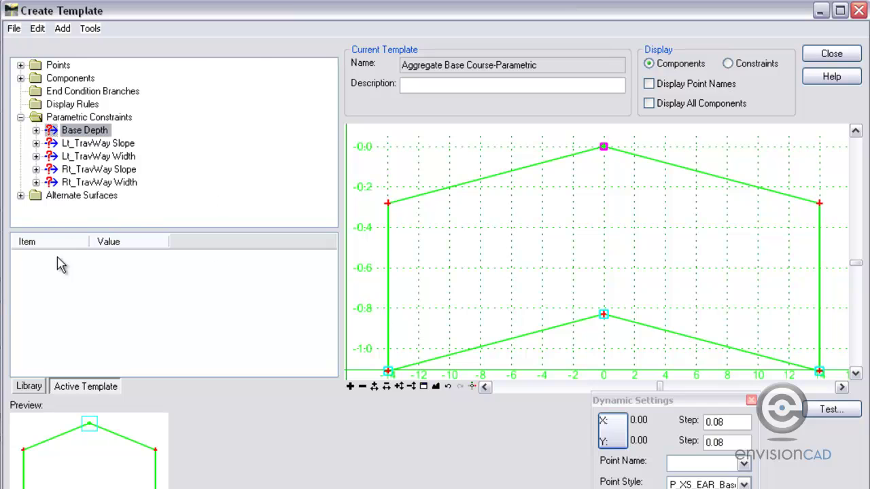
{"action": "left_click", "coordinate": [30, 388]}
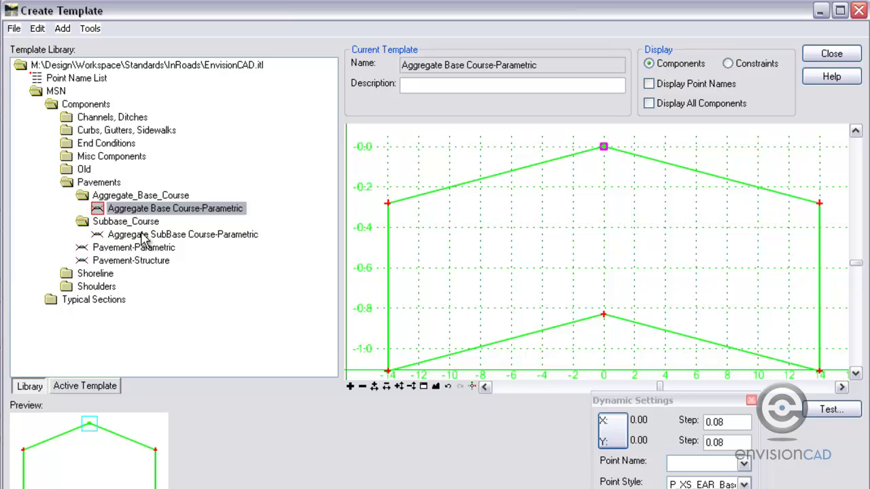
Load the Pavement-Structure template and edit its TravWay_Slope_Lt default value, currently 2.00%.
{"action": "left_click", "coordinate": [144, 235]}
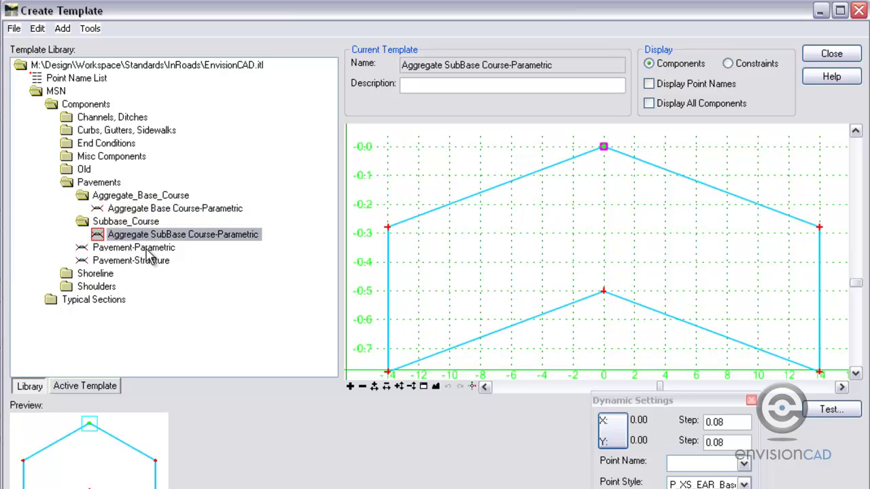
{"action": "left_click", "coordinate": [149, 249]}
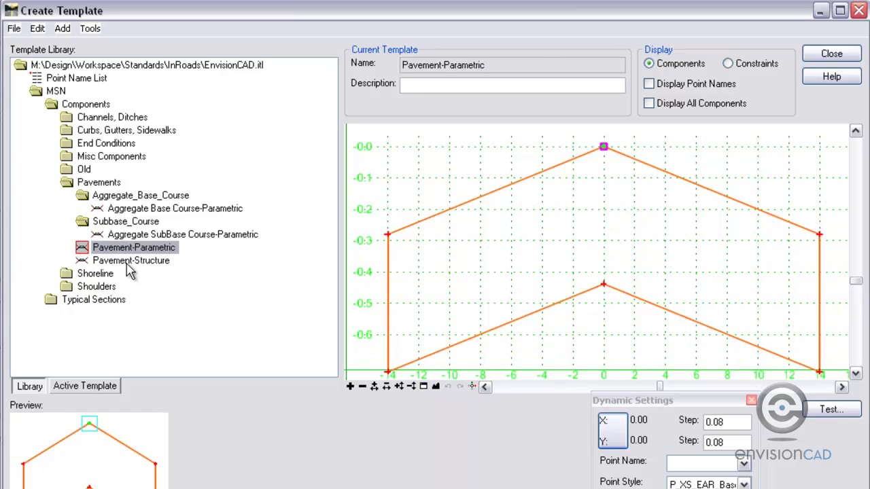
{"action": "left_click", "coordinate": [131, 262]}
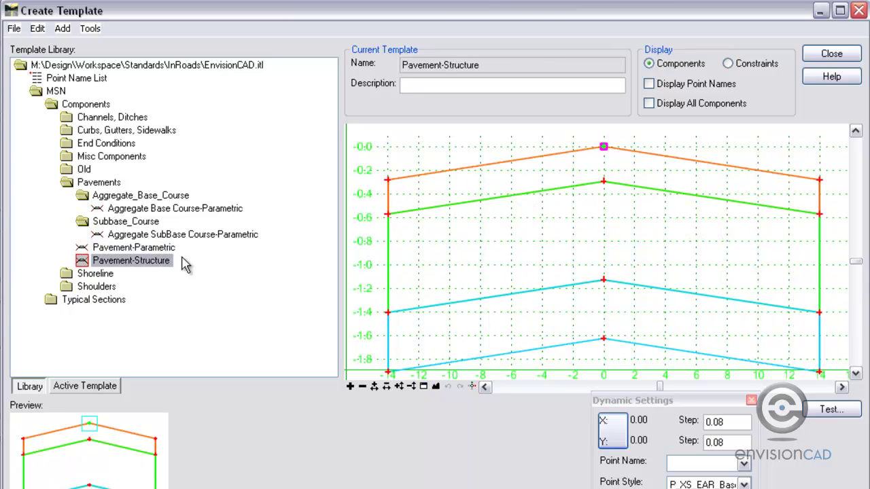
{"action": "left_click", "coordinate": [85, 386]}
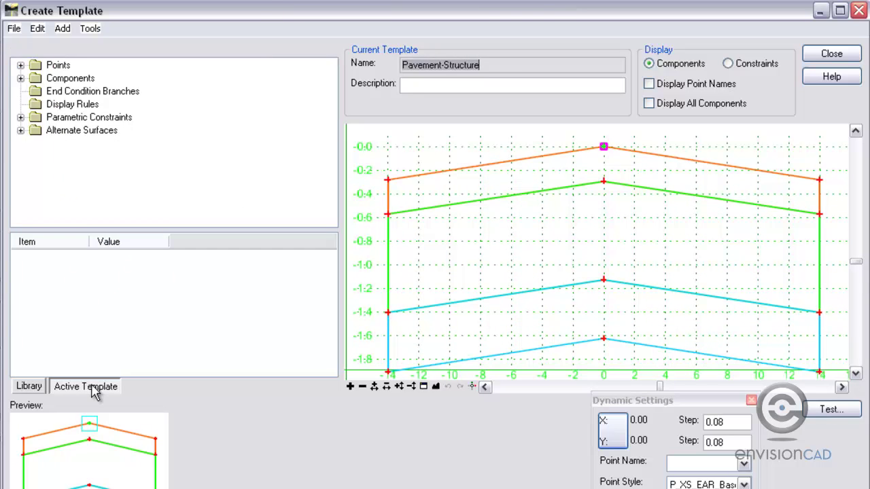
{"action": "left_click", "coordinate": [21, 117]}
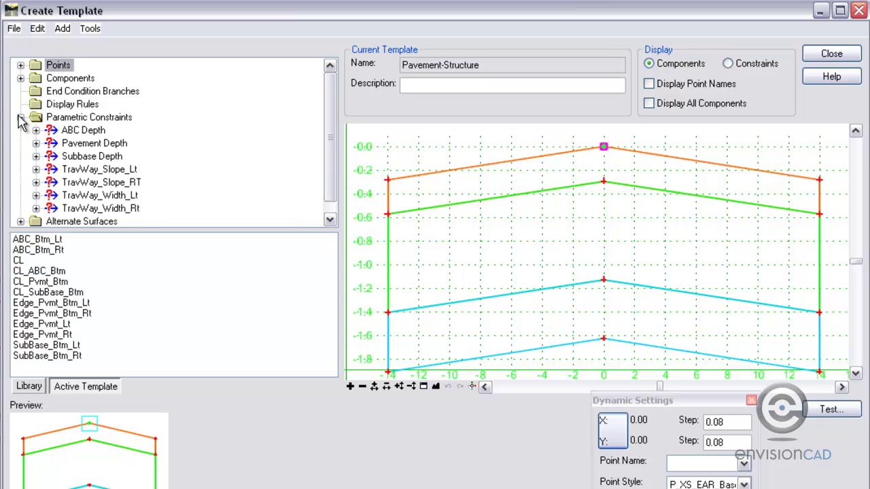
{"action": "left_click", "coordinate": [101, 171]}
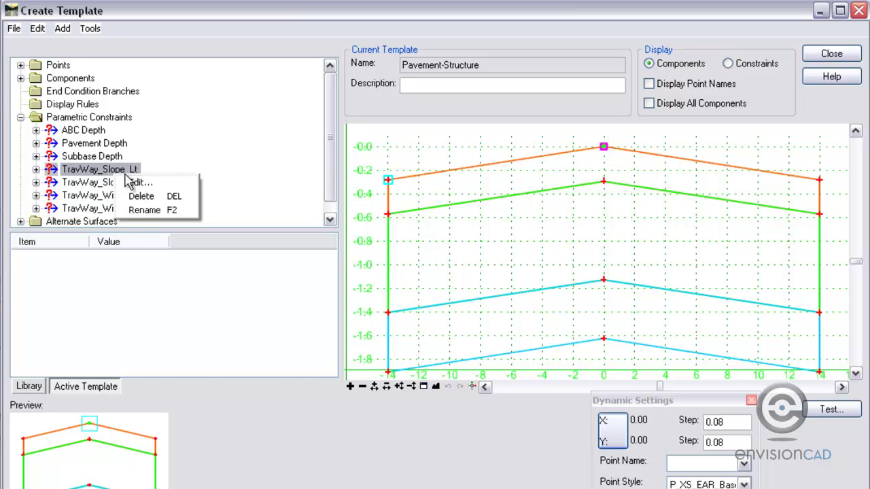
{"action": "left_click", "coordinate": [138, 182]}
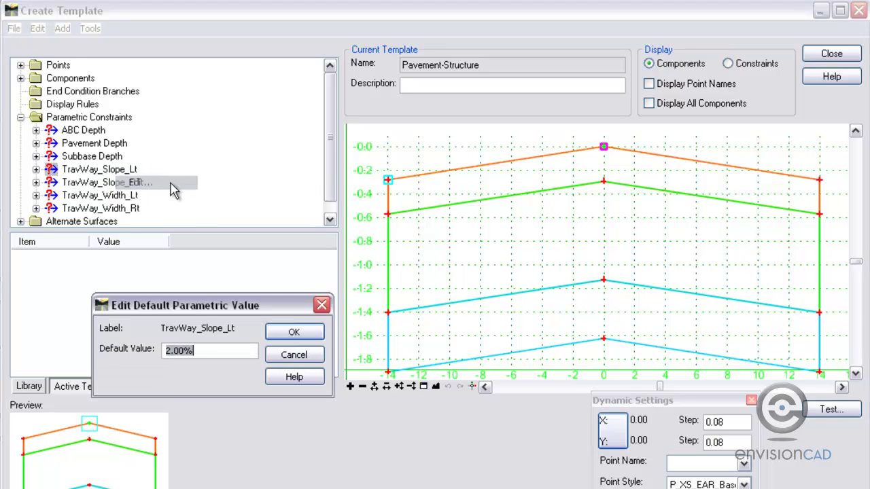
Set TravWay_Slope_Lt's default to 3.00%.
{"action": "left_click", "coordinate": [166, 350]}
{"action": "key", "text": "Delete"}
{"action": "type", "text": "3"}
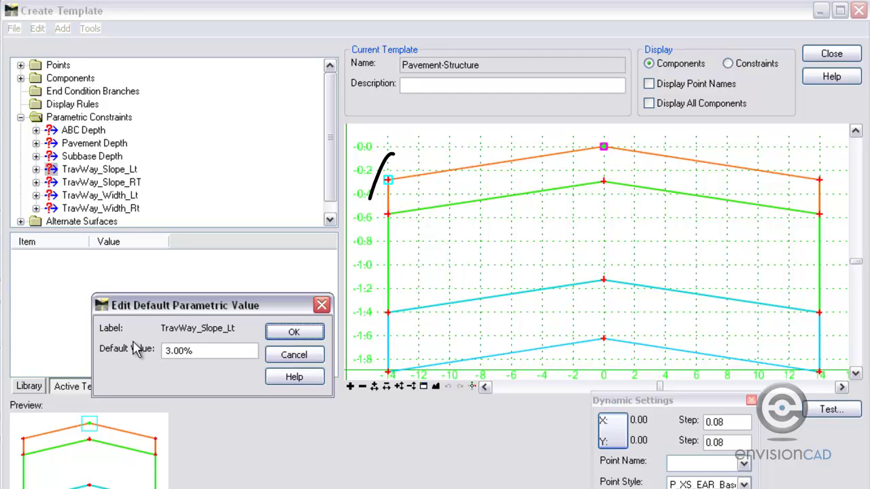
{"action": "left_click", "coordinate": [294, 332]}
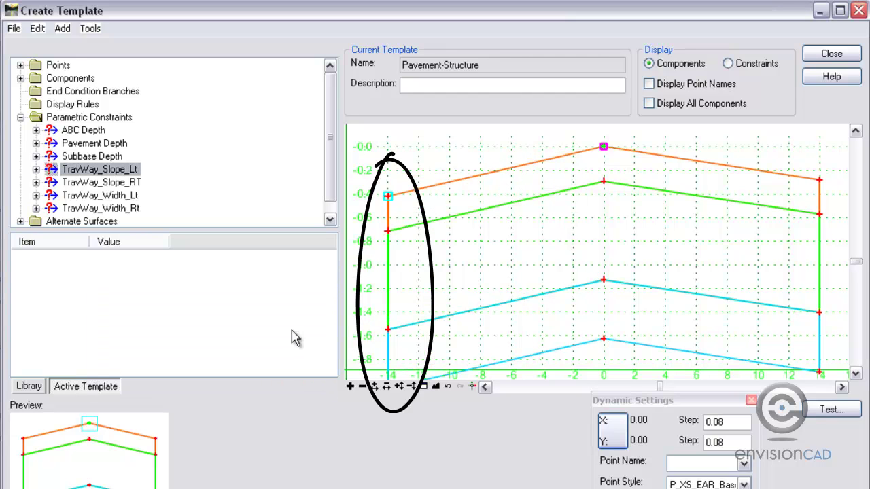
Set TravWay_Width_Lt's default value to -12.00.
{"action": "left_click", "coordinate": [121, 197]}
{"action": "right_click", "coordinate": [93, 203]}
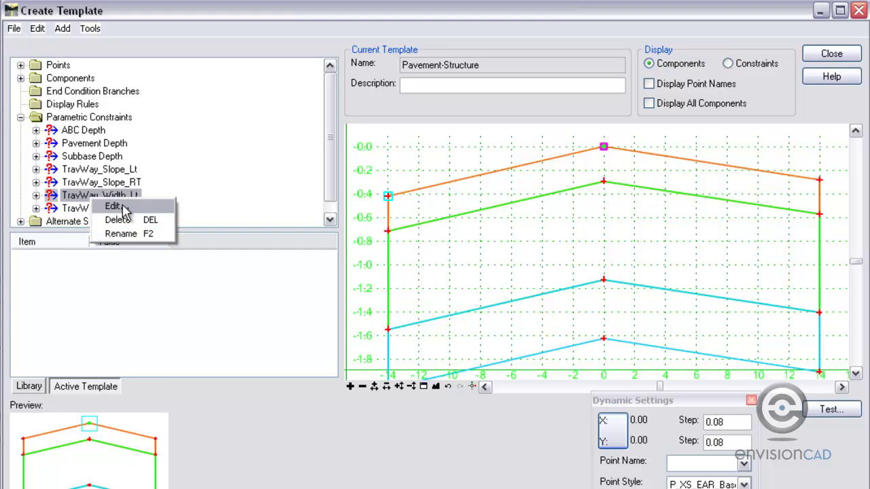
{"action": "left_click", "coordinate": [108, 206]}
{"action": "left_click", "coordinate": [175, 350]}
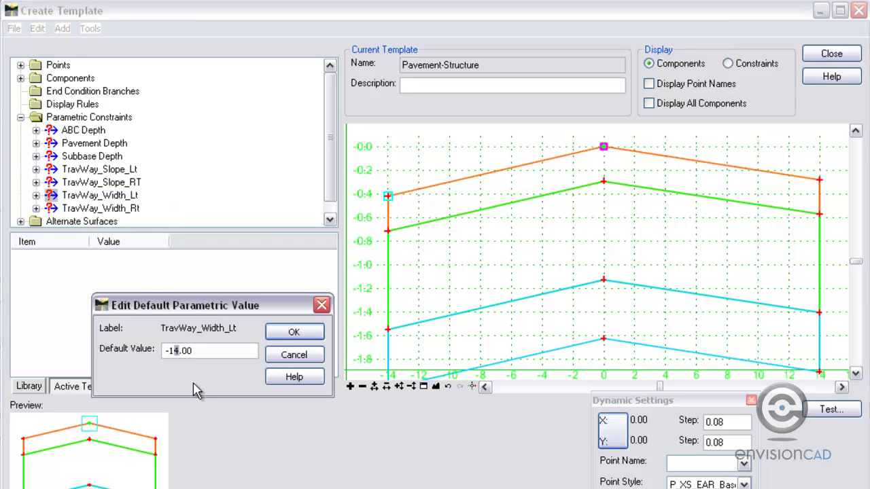
{"action": "type", "text": "2"}
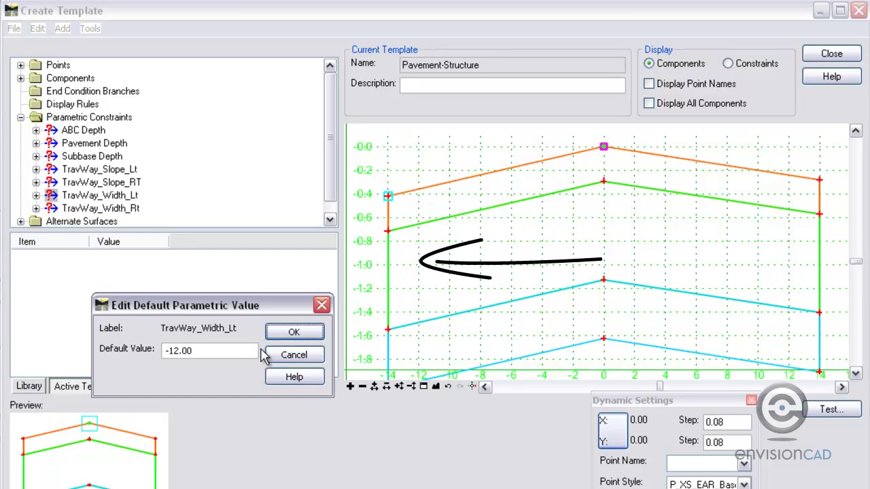
{"action": "left_click", "coordinate": [294, 331]}
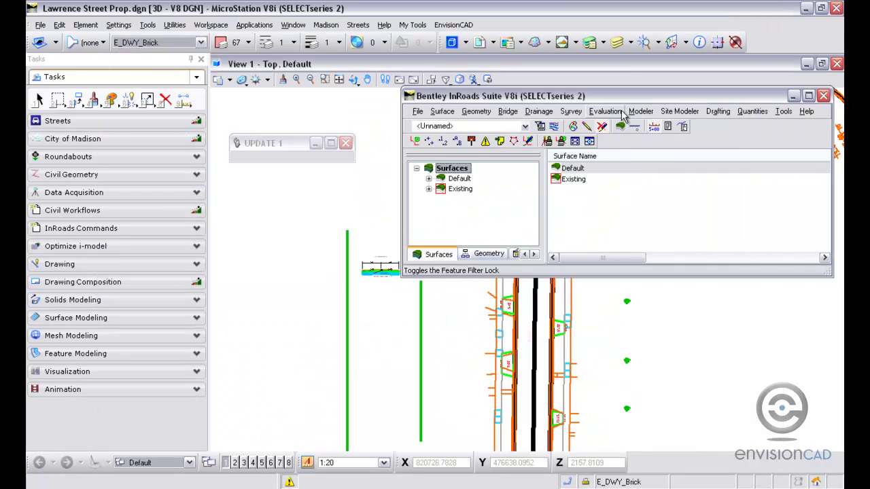
Launch the Roadway Designer from the Modeler menu, showing the Lawerance corridor at station 10+42.48.
{"action": "left_click", "coordinate": [611, 112]}
{"action": "left_click", "coordinate": [642, 138]}
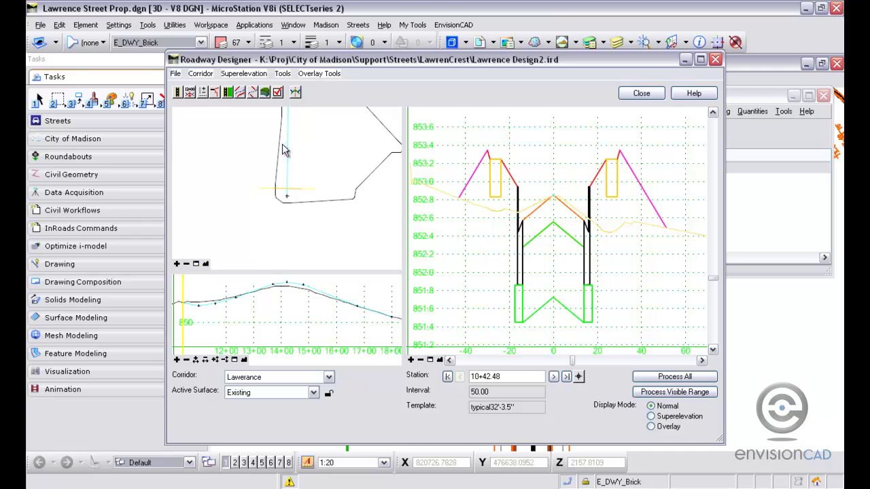
{"action": "mouse_move", "coordinate": [358, 55]}
{"action": "left_mouse_down"}
{"action": "mouse_move", "coordinate": [345, 53]}
{"action": "mouse_move", "coordinate": [360, 48]}
{"action": "left_mouse_up"}
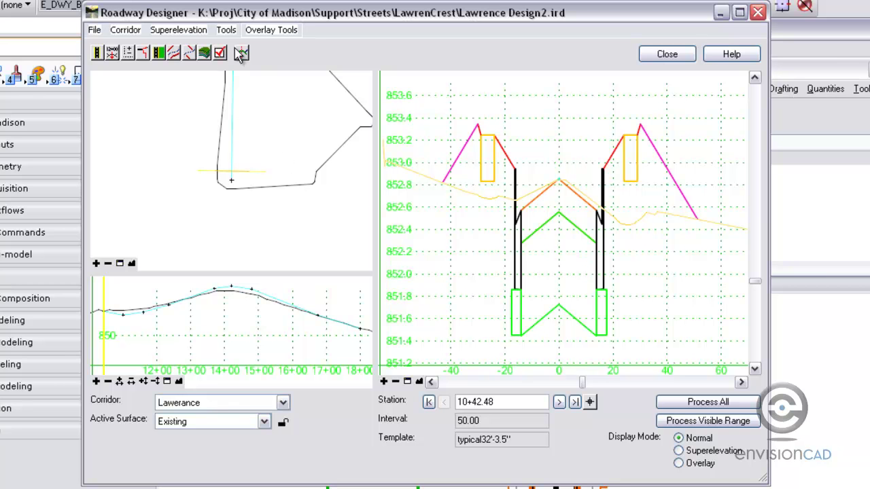
{"action": "left_click", "coordinate": [226, 30]}
Add a Rt_TravWay Width override going 14.00 to 16.00 from station 12+00 to 13+00.
{"action": "left_click", "coordinate": [248, 60]}
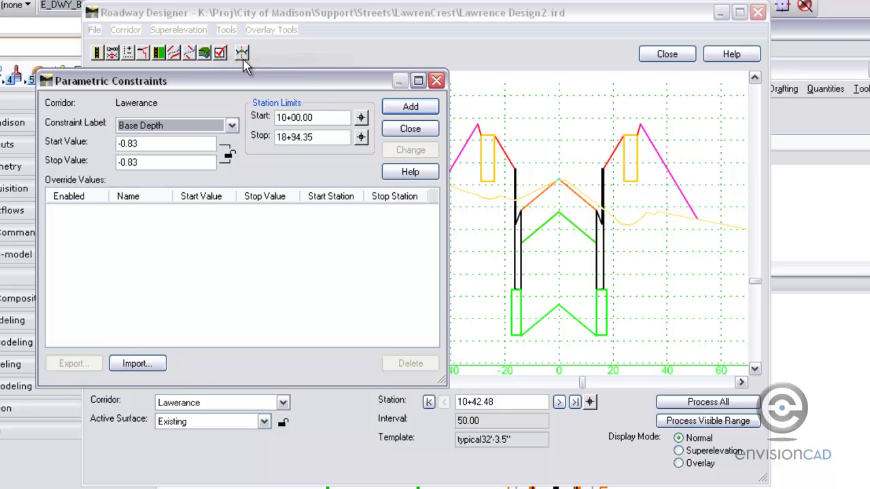
{"action": "left_click_drag", "start_coordinate": [220, 78], "coordinate": [254, 77]}
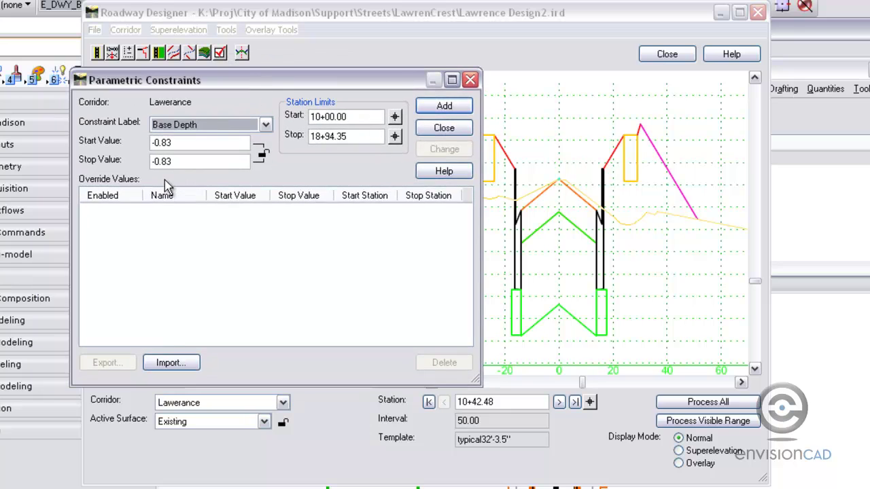
{"action": "left_click", "coordinate": [191, 128]}
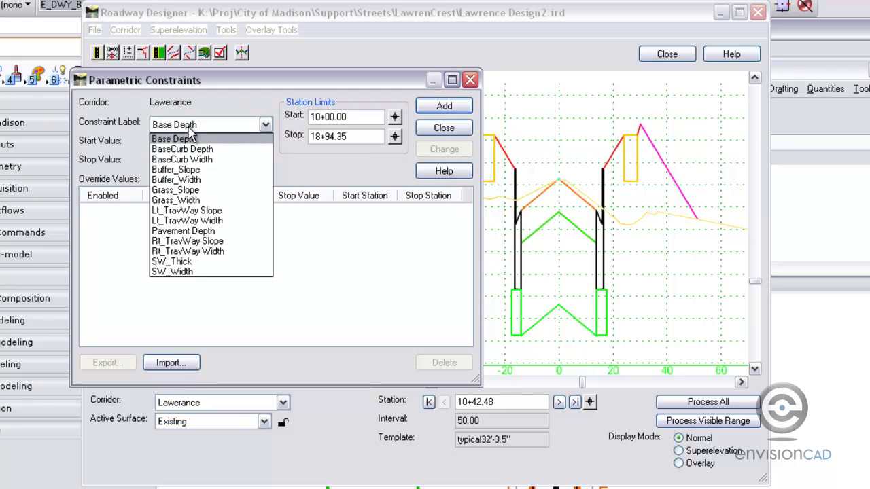
{"action": "left_click", "coordinate": [228, 252]}
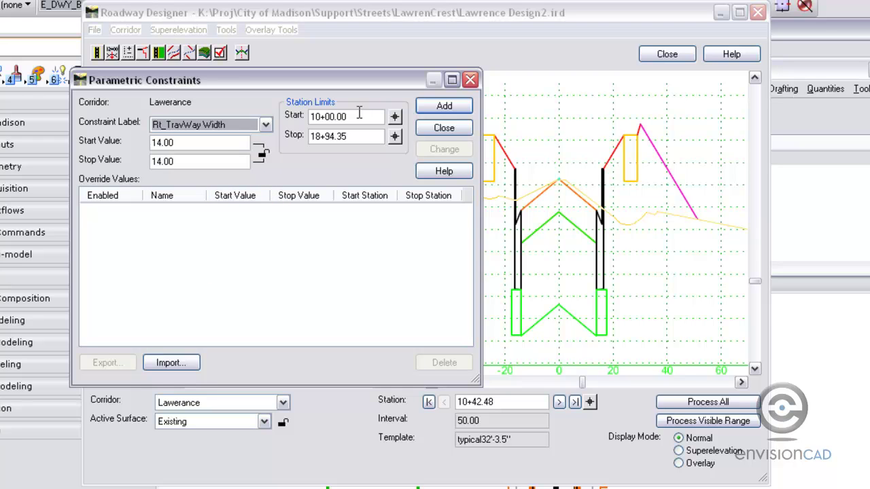
{"action": "left_click_drag", "start_coordinate": [359, 114], "coordinate": [286, 116]}
{"action": "type", "text": "12"}
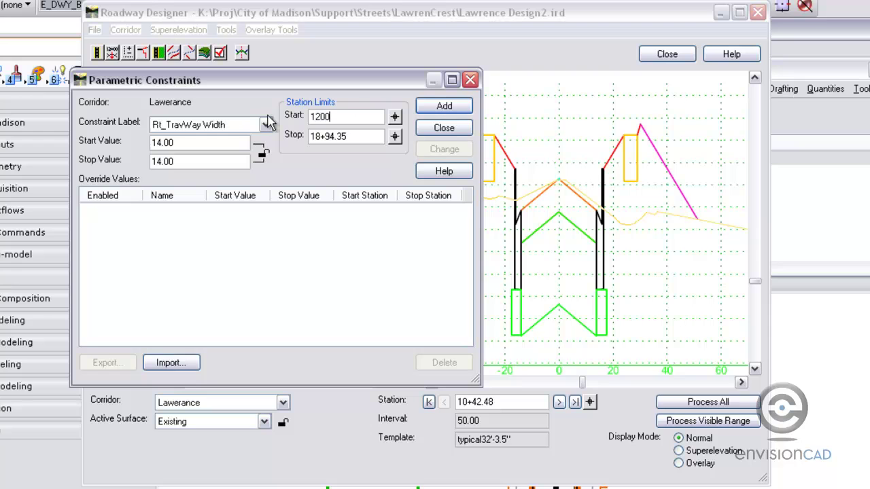
{"action": "key", "text": "Tab"}
{"action": "type", "text": "13+"}
{"action": "type", "text": "00"}
{"action": "key", "text": "Tab"}
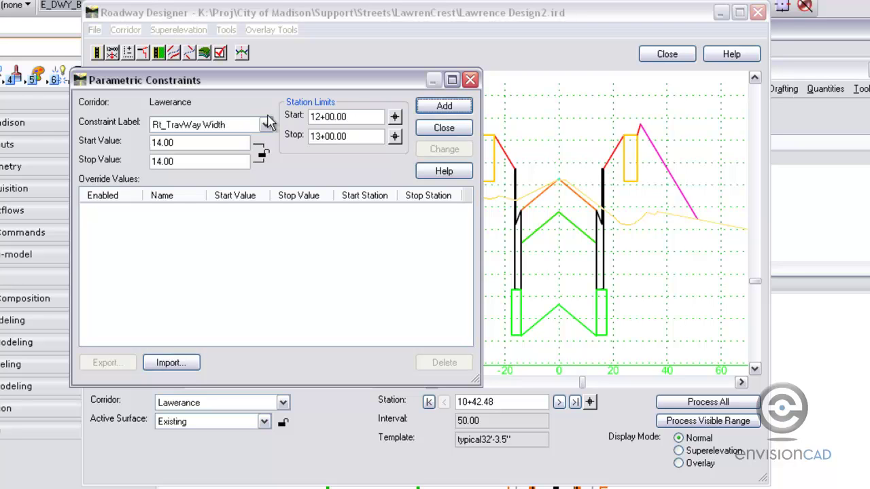
{"action": "double_click", "coordinate": [195, 165]}
{"action": "type", "text": "16.00"}
{"action": "left_click", "coordinate": [444, 106]}
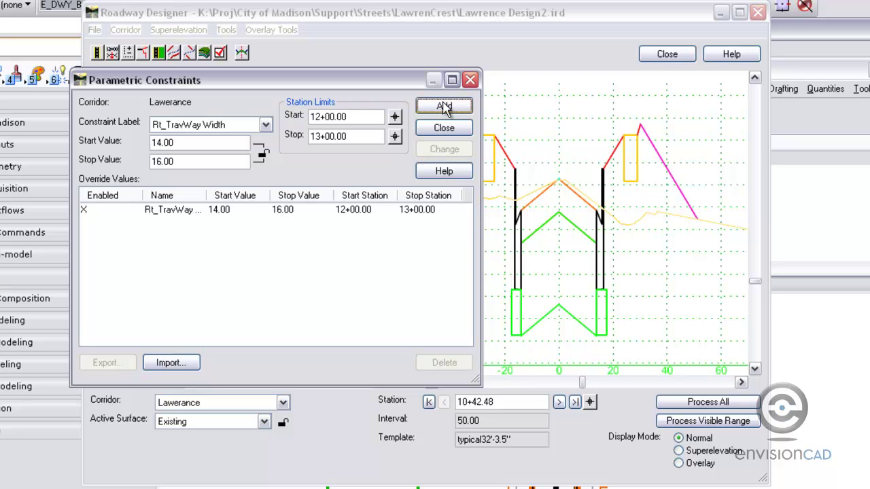
Add a constant 16.00 right travel way width override from 13+00 to 15+00.
{"action": "left_click_drag", "start_coordinate": [357, 115], "coordinate": [279, 114]}
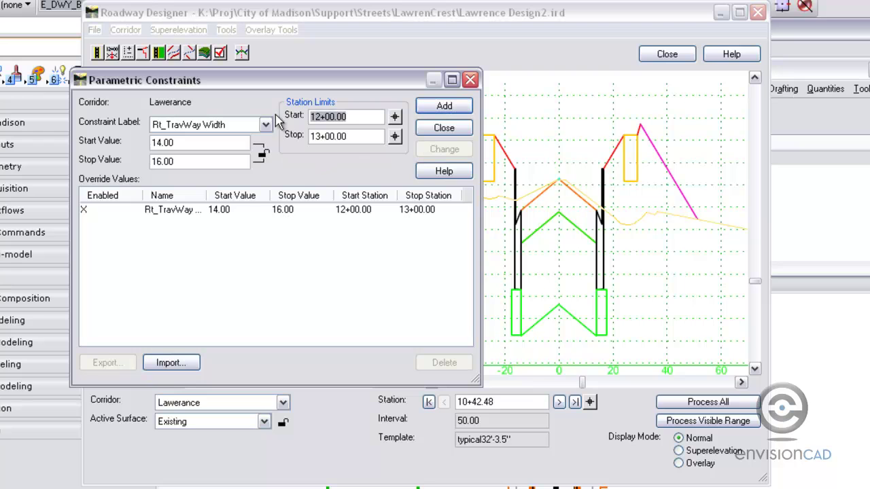
{"action": "type", "text": "13+00"}
{"action": "key", "text": "Tab"}
{"action": "type", "text": "1"}
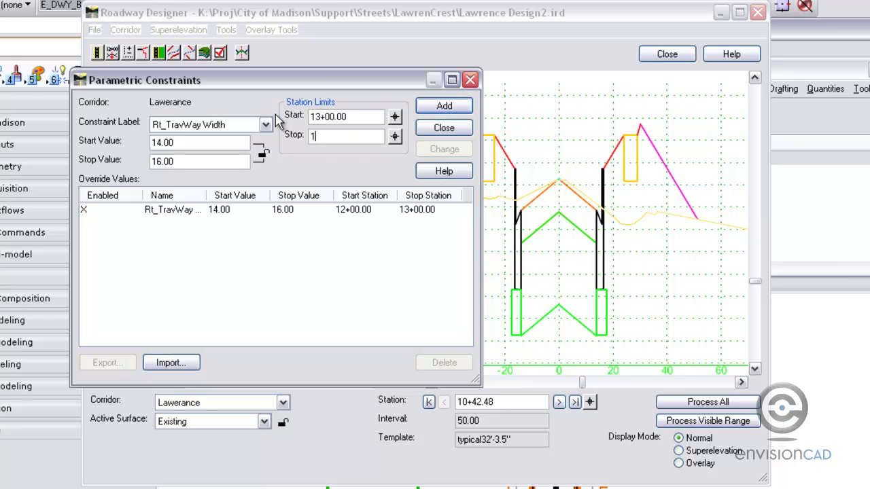
{"action": "type", "text": "5+00"}
{"action": "key", "text": "Tab"}
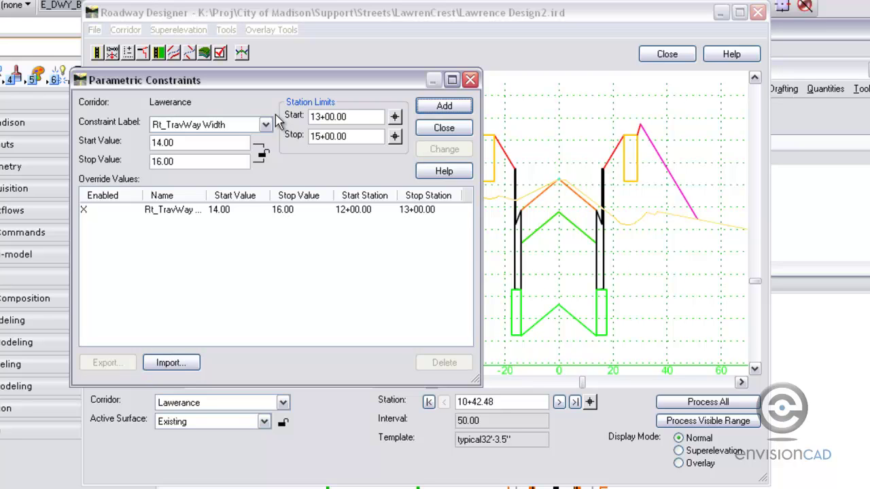
{"action": "left_click_drag", "start_coordinate": [174, 143], "coordinate": [139, 151]}
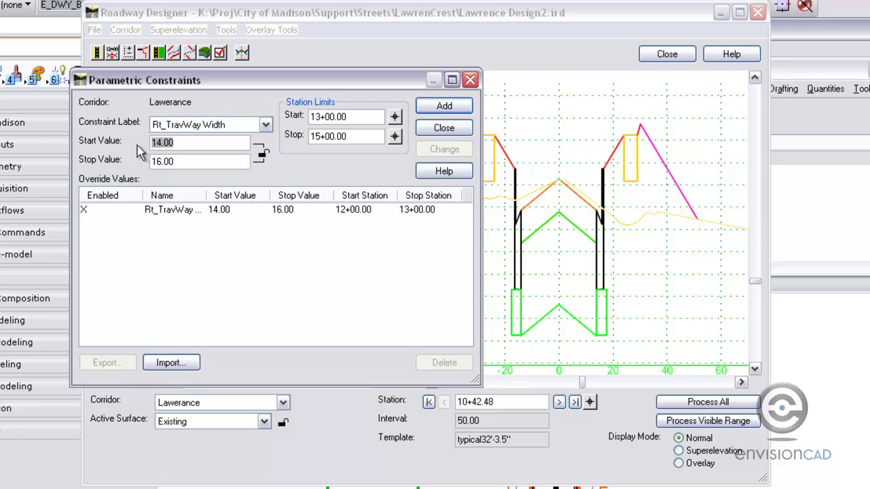
{"action": "type", "text": "16"}
{"action": "key", "text": "Tab"}
{"action": "left_click", "coordinate": [447, 107]}
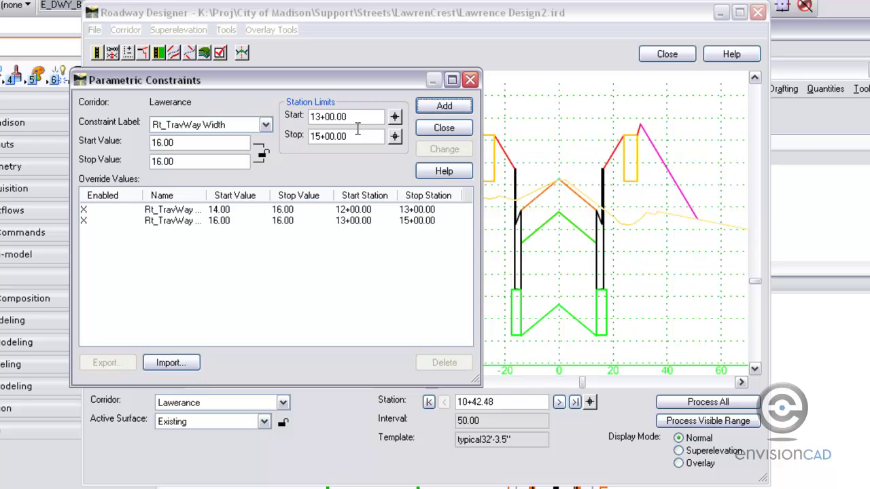
Add a 16.00-to-14.00 taper override from 15+00 to 16+00, then close Parametric Constraints.
{"action": "left_click_drag", "start_coordinate": [348, 117], "coordinate": [292, 117]}
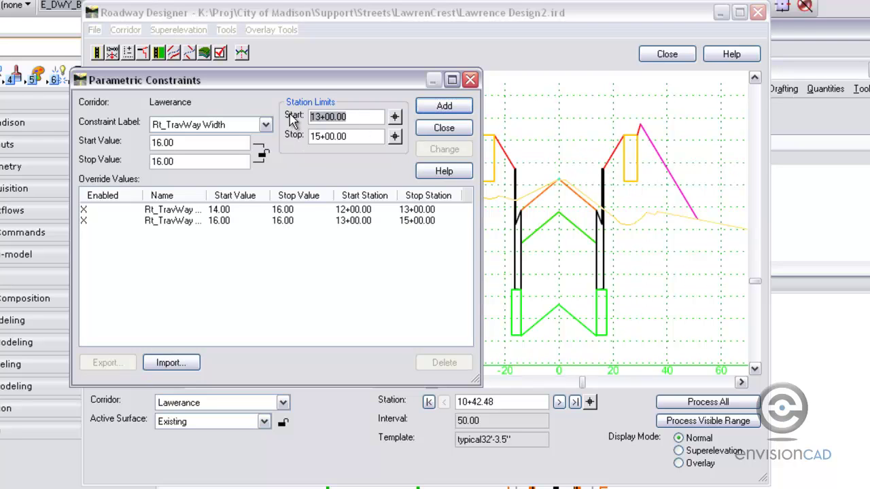
{"action": "type", "text": "0+15.00"}
{"action": "key", "text": "Tab"}
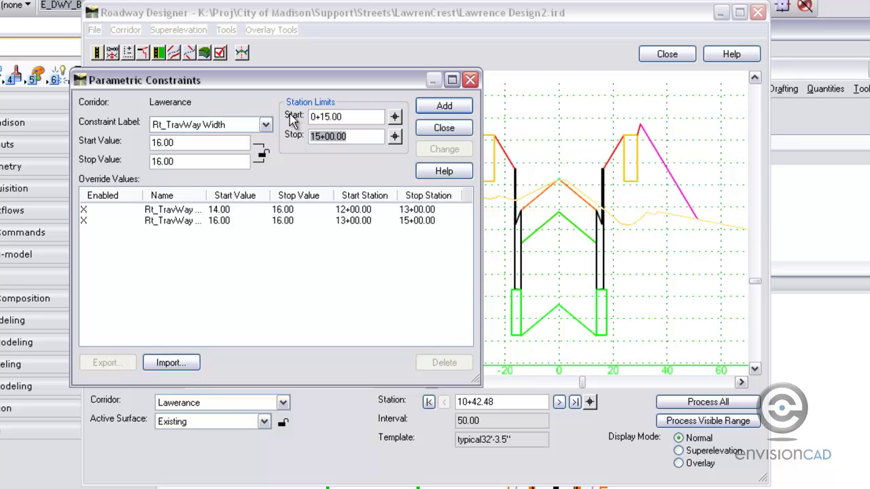
{"action": "key", "text": "shift+Tab"}
{"action": "type", "text": "15"}
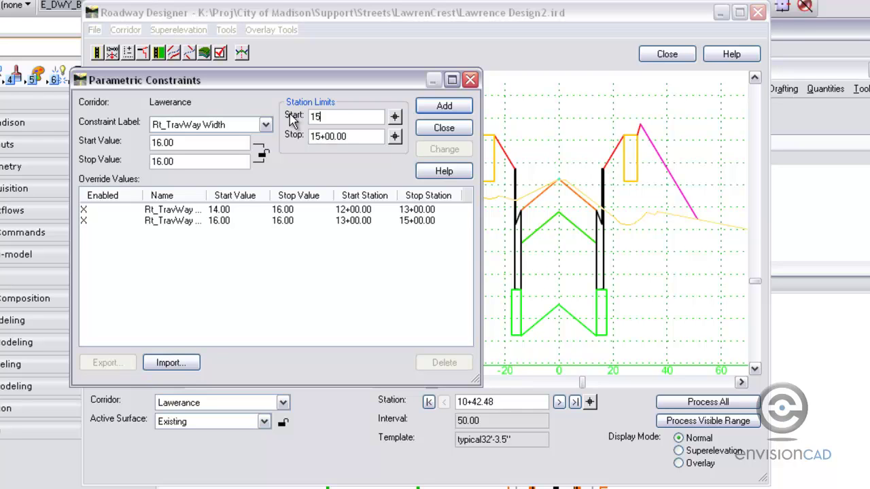
{"action": "type", "text": "+00"}
{"action": "key", "text": "Tab"}
{"action": "type", "text": "16.00"}
{"action": "key", "text": "Tab"}
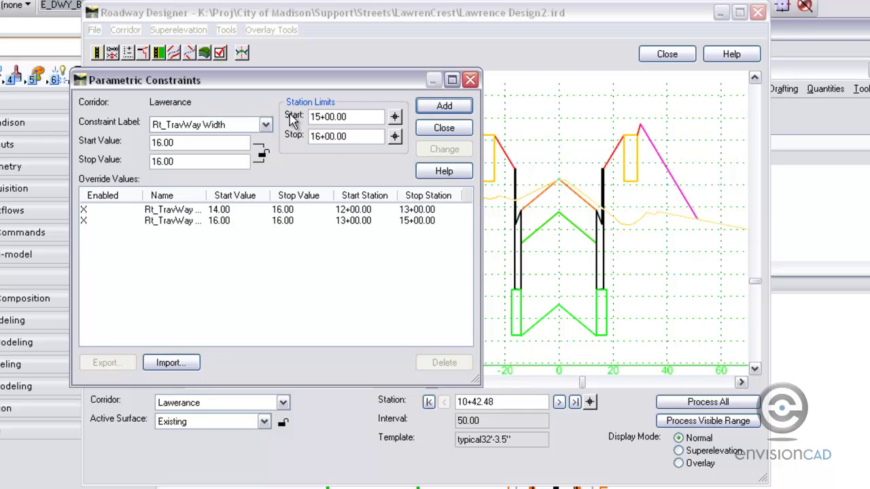
{"action": "left_click", "coordinate": [189, 140]}
{"action": "left_click_drag", "start_coordinate": [190, 159], "coordinate": [130, 168]}
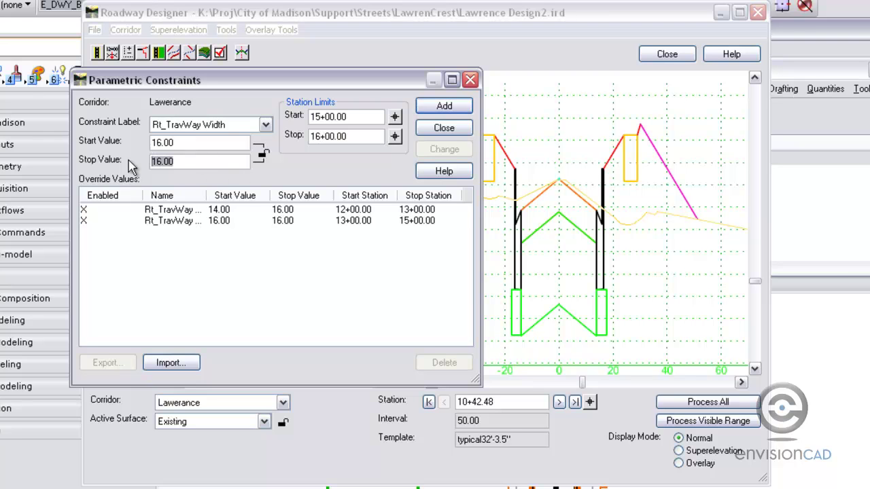
{"action": "type", "text": "14.00"}
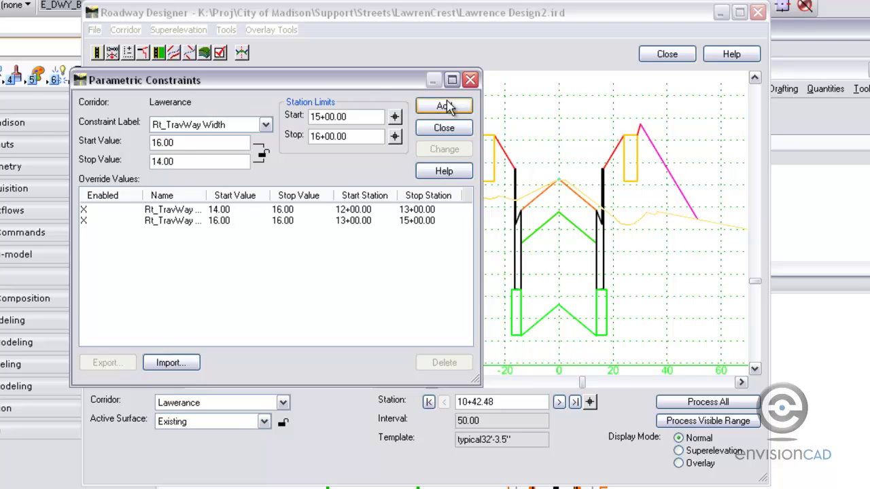
{"action": "left_click", "coordinate": [443, 107]}
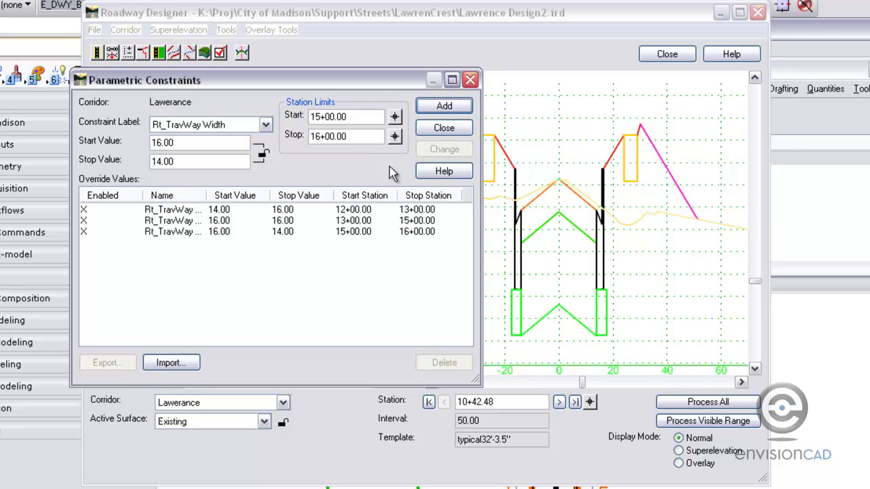
{"action": "left_click", "coordinate": [443, 132]}
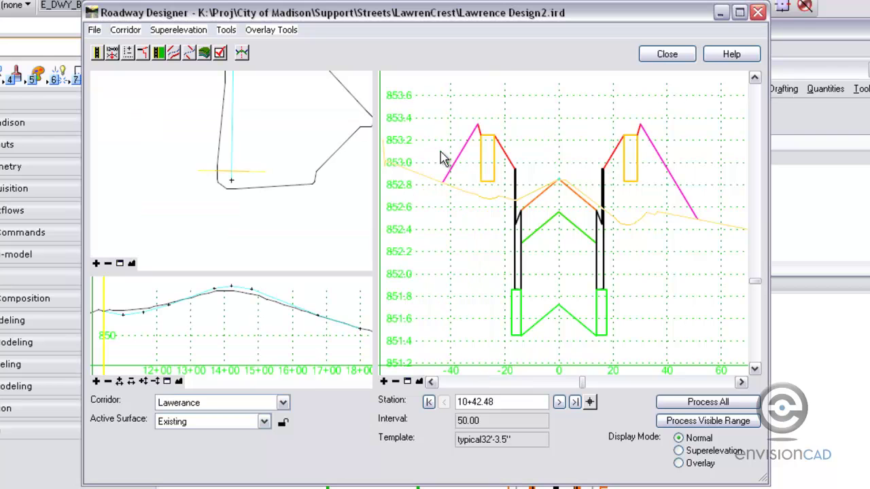
Reprocess the whole corridor and step cross sections from 10+42.48 to 13+00.
{"action": "left_click", "coordinate": [705, 408]}
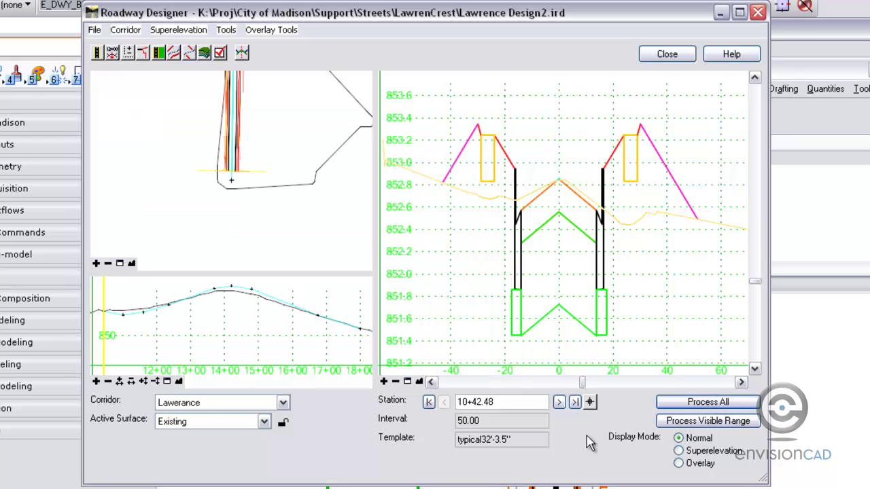
{"action": "left_click", "coordinate": [559, 402]}
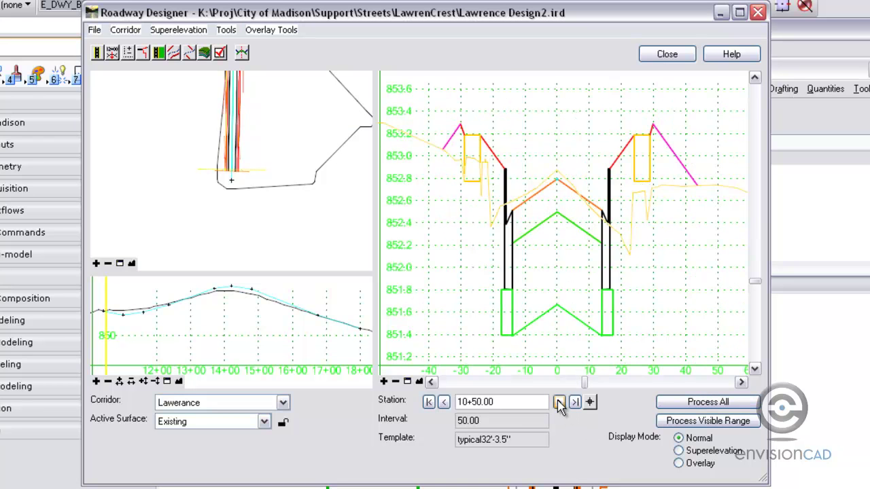
{"action": "left_click", "coordinate": [559, 401]}
{"action": "left_click", "coordinate": [559, 402]}
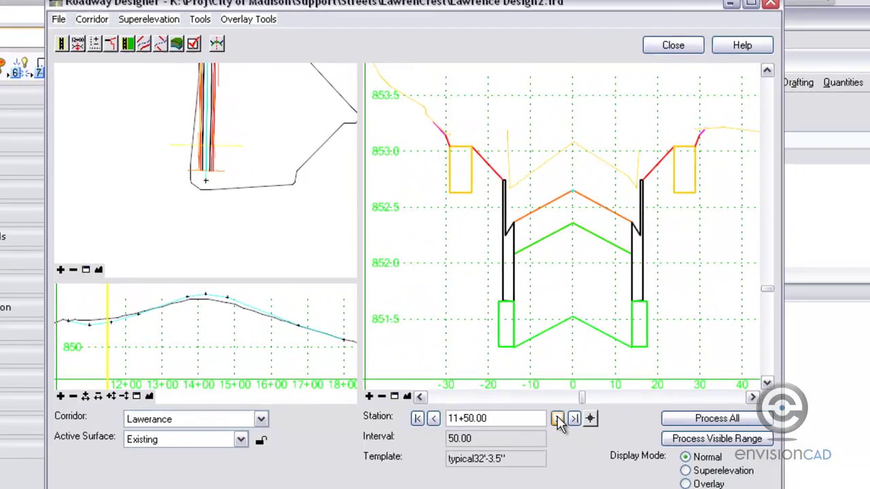
{"action": "left_click", "coordinate": [558, 402]}
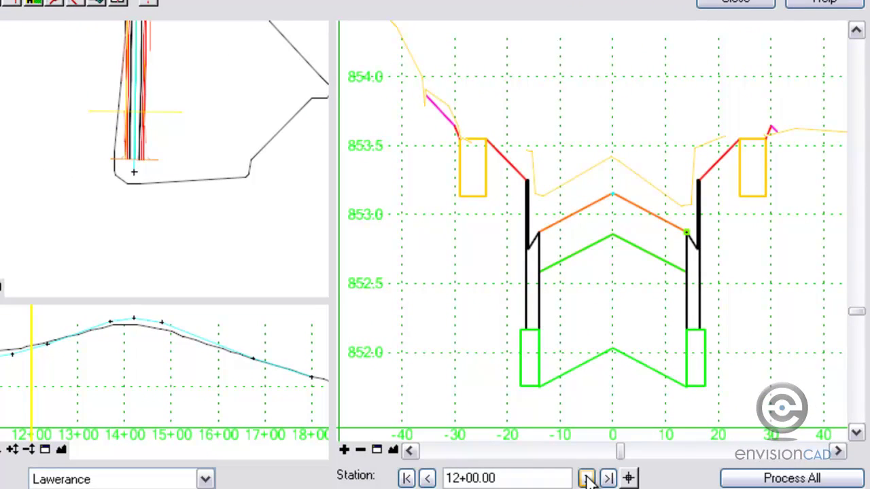
{"action": "left_click", "coordinate": [587, 478]}
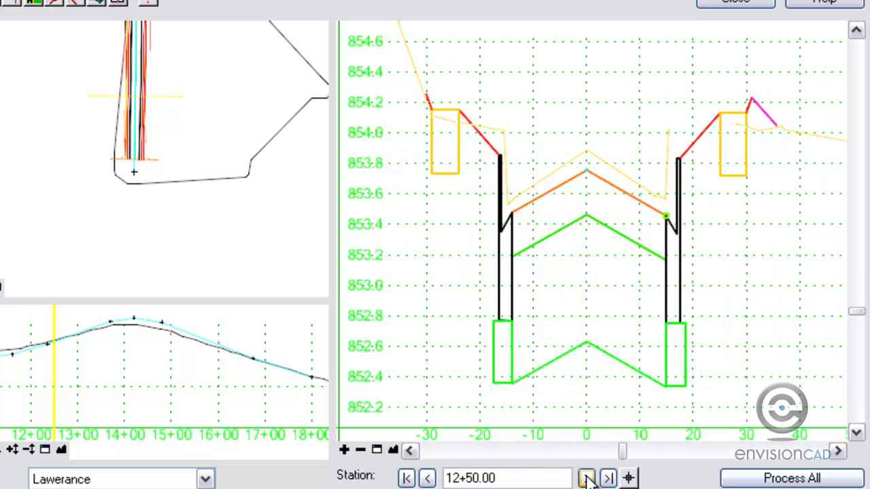
{"action": "left_click", "coordinate": [586, 478]}
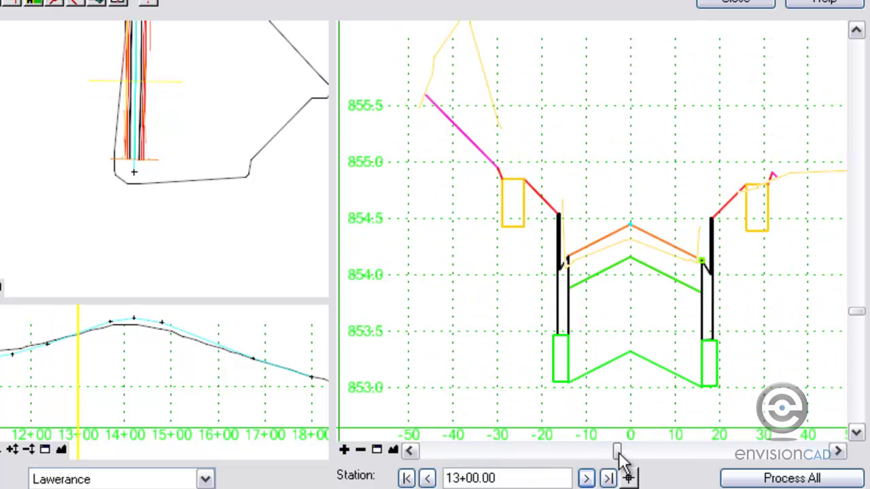
Step cross sections from 13+50 to 16+00, checking the right edge offsets 15.00 and 14.00.
{"action": "mouse_move", "coordinate": [706, 272]}
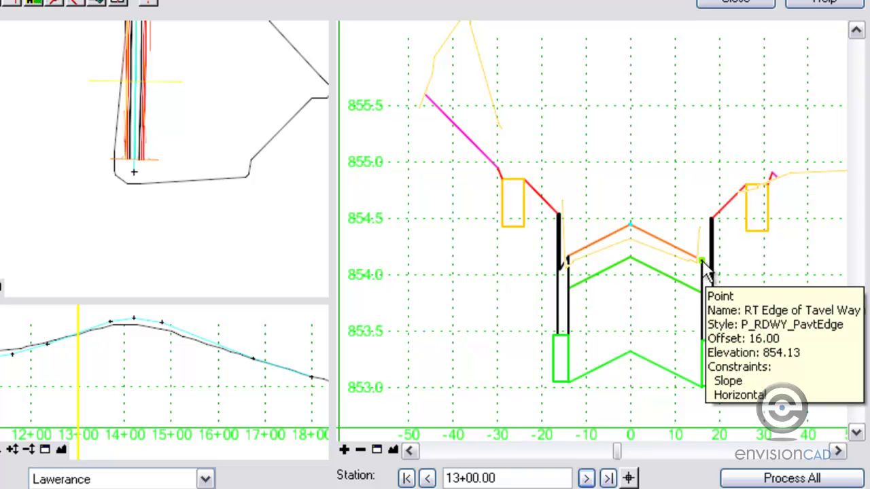
{"action": "left_click", "coordinate": [587, 479]}
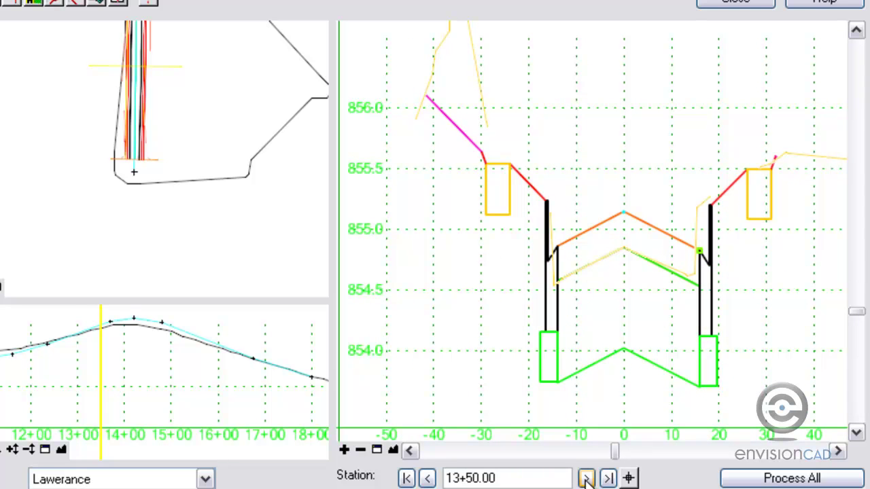
{"action": "left_click", "coordinate": [586, 479]}
{"action": "left_click", "coordinate": [587, 478]}
{"action": "left_click", "coordinate": [586, 479]}
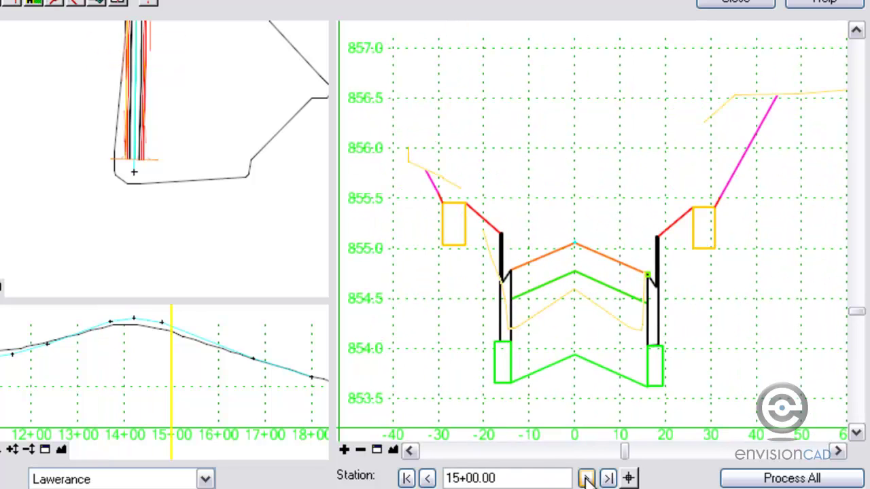
{"action": "left_click", "coordinate": [587, 479]}
{"action": "mouse_move", "coordinate": [651, 291]}
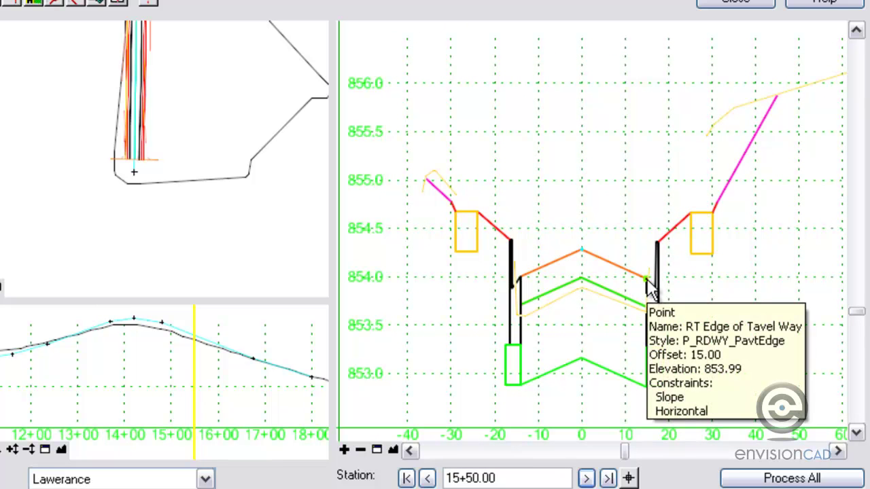
{"action": "left_click", "coordinate": [586, 479]}
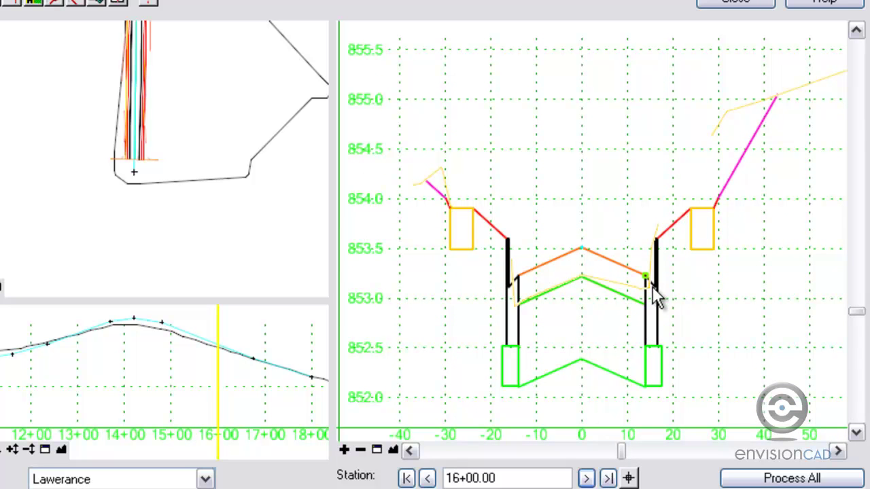
{"action": "mouse_move", "coordinate": [649, 283]}
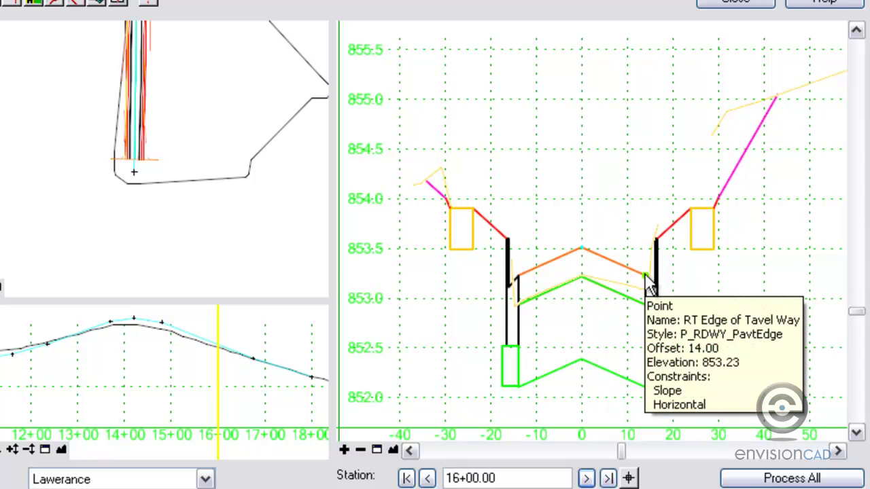